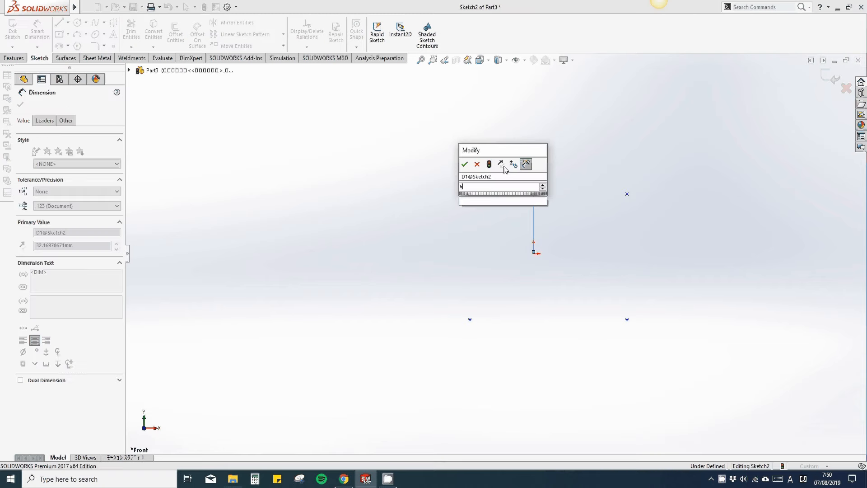
Step: Dimension the upper-left point 50 mm horizontally from the origin and the two upper points 100 mm apart
{"action": "key", "text": "Return"}
{"action": "left_click", "coordinate": [470, 195]}
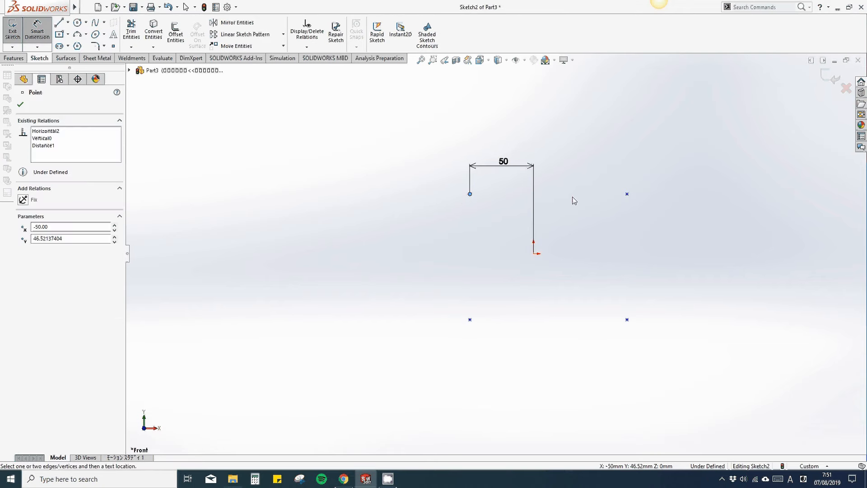
{"action": "left_click", "coordinate": [627, 194]}
{"action": "left_click", "coordinate": [581, 150]}
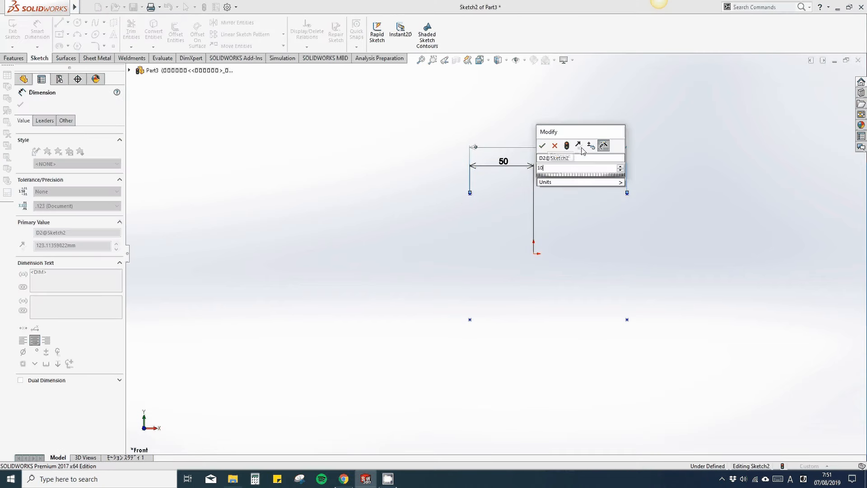
{"action": "type", "text": "100"}
{"action": "key", "text": "Return"}
Step: Dimension the upper-left point 50 mm vertically from the origin
{"action": "left_click", "coordinate": [533, 254]}
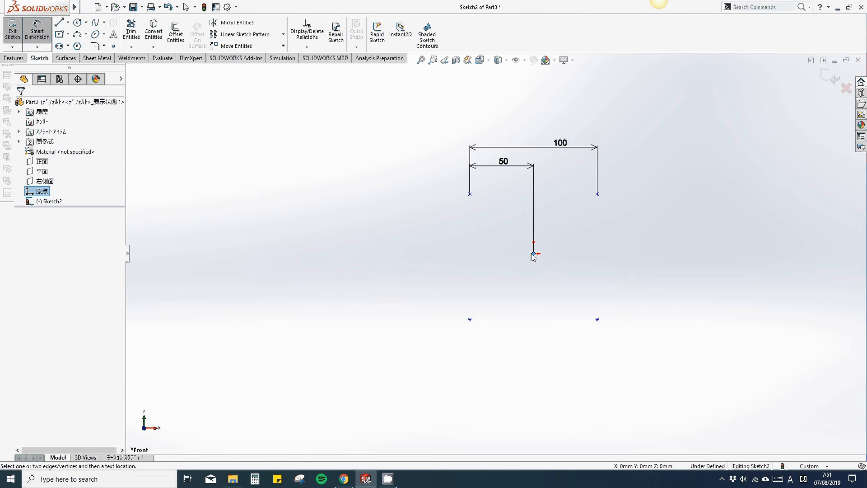
{"action": "left_click", "coordinate": [470, 194]}
{"action": "left_click", "coordinate": [427, 205]}
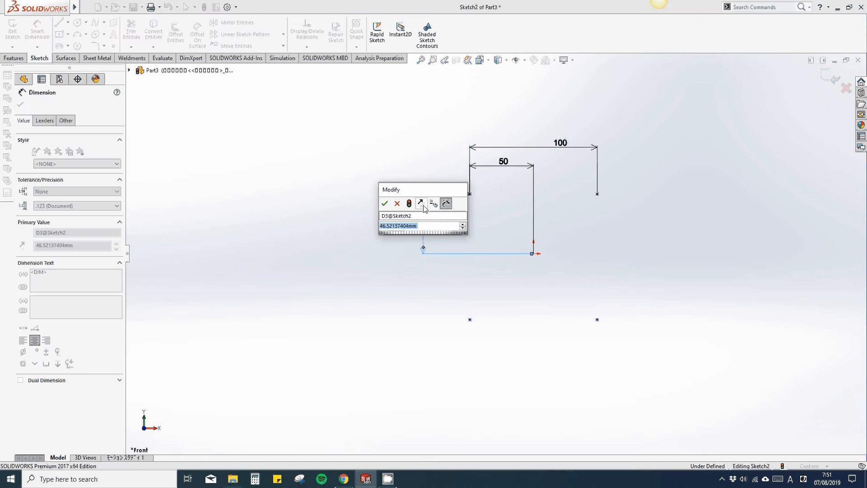
{"action": "type", "text": "50"}
{"action": "key", "text": "Return"}
Step: Dimension the two left points 100 mm apart vertically and close the sketch
{"action": "left_click", "coordinate": [534, 253]}
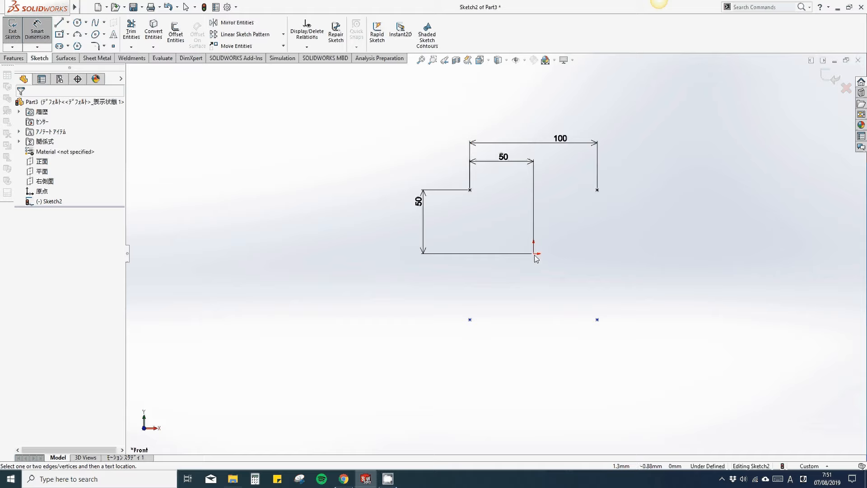
{"action": "key", "text": "Escape"}
{"action": "left_click", "coordinate": [470, 190]}
{"action": "left_click", "coordinate": [469, 319]}
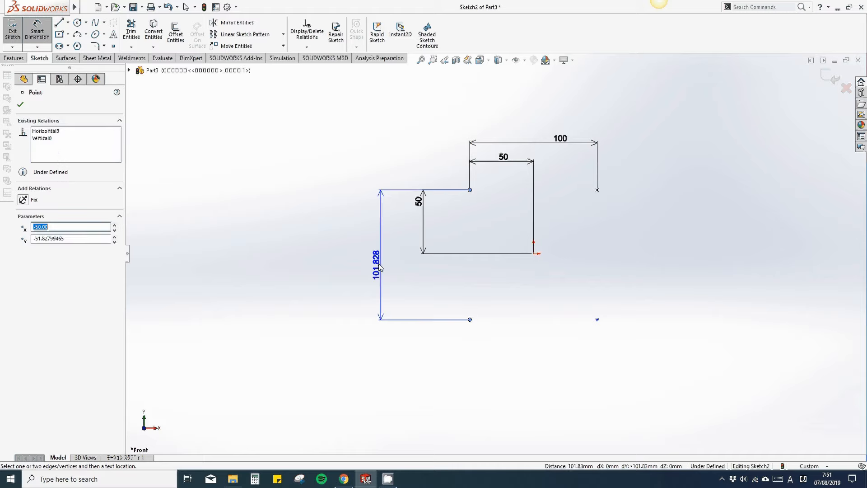
{"action": "left_click", "coordinate": [377, 261]}
{"action": "type", "text": "100"}
{"action": "key", "text": "Return"}
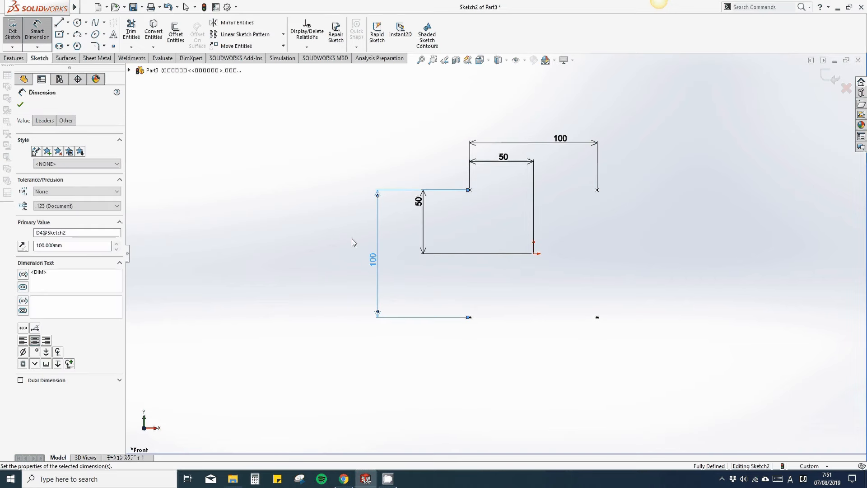
{"action": "key", "text": "Escape"}
{"action": "left_click", "coordinate": [12, 35]}
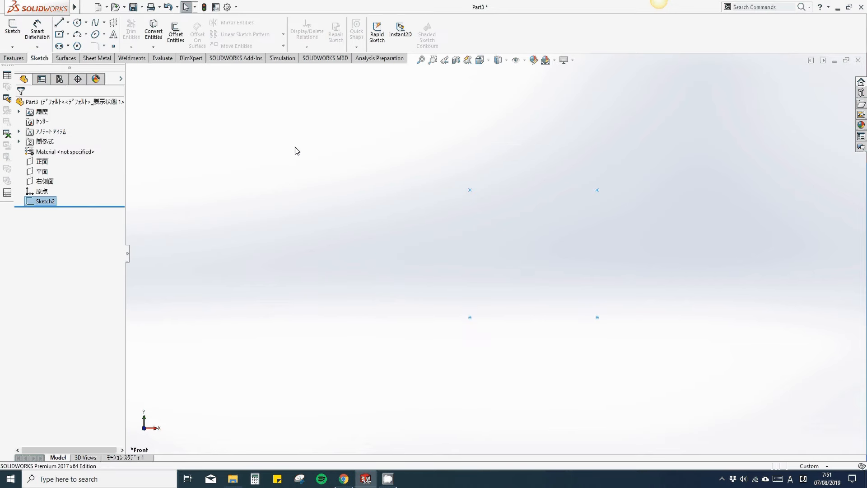
Step: Create a reference plane offset 100 mm from the front plane (正面)
{"action": "left_click", "coordinate": [14, 58]}
{"action": "left_click", "coordinate": [362, 45]}
{"action": "left_click", "coordinate": [366, 57]}
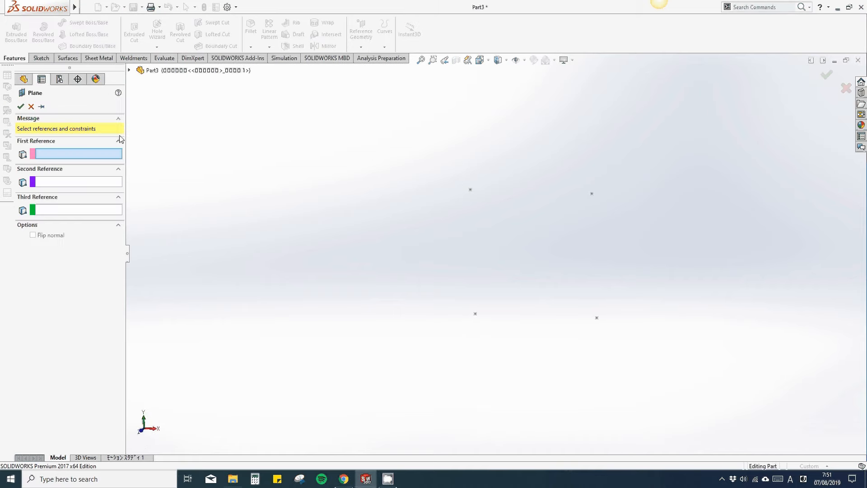
{"action": "left_click", "coordinate": [129, 70]}
{"action": "left_click", "coordinate": [161, 130]}
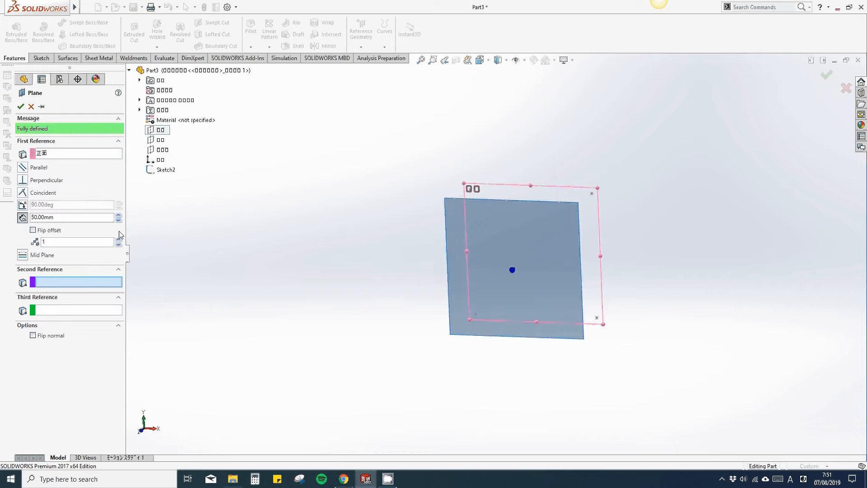
{"action": "middle_click_drag", "start_coordinate": [367, 201], "coordinate": [392, 235]}
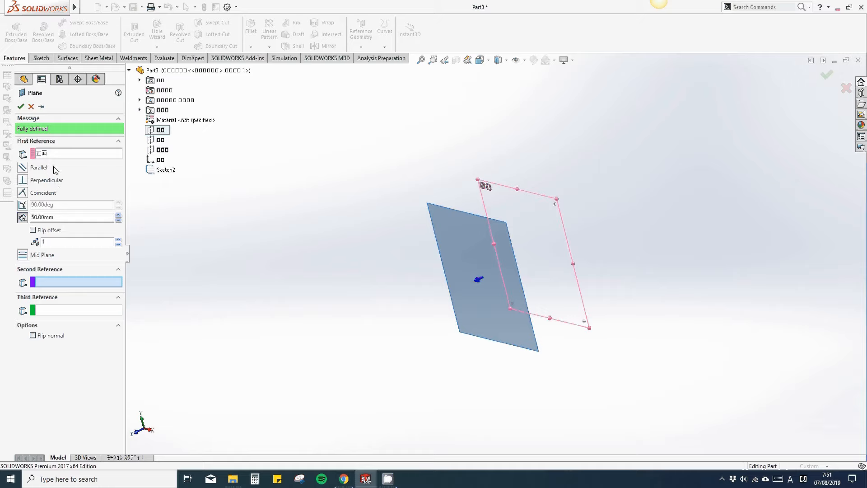
{"action": "double_click", "coordinate": [49, 218]}
{"action": "type", "text": "100"}
{"action": "key", "text": "Return"}
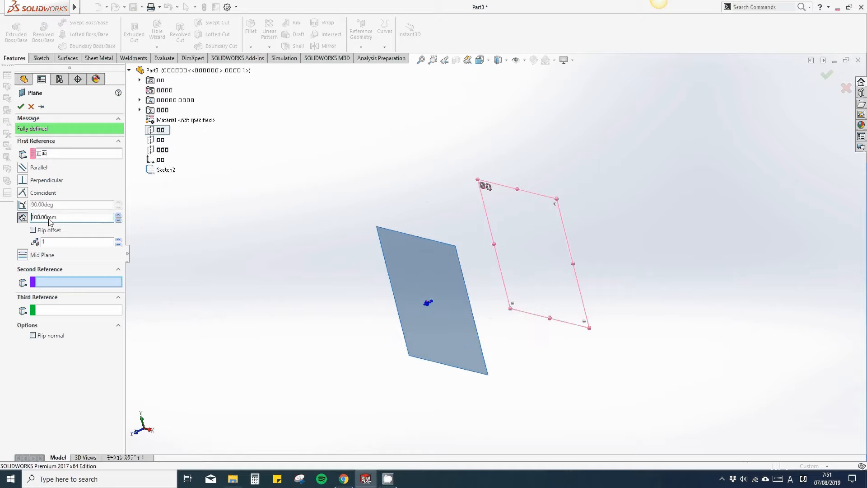
{"action": "left_click", "coordinate": [20, 106]}
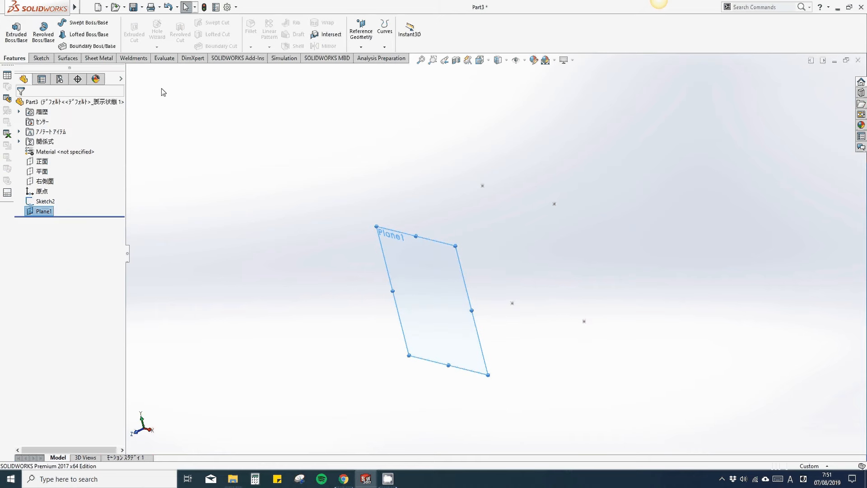
Step: Start a sketch on the offset plane Plane1 and draw a circle about 86 mm in diameter centred on the origin
{"action": "left_click", "coordinate": [416, 268]}
{"action": "left_click", "coordinate": [497, 252]}
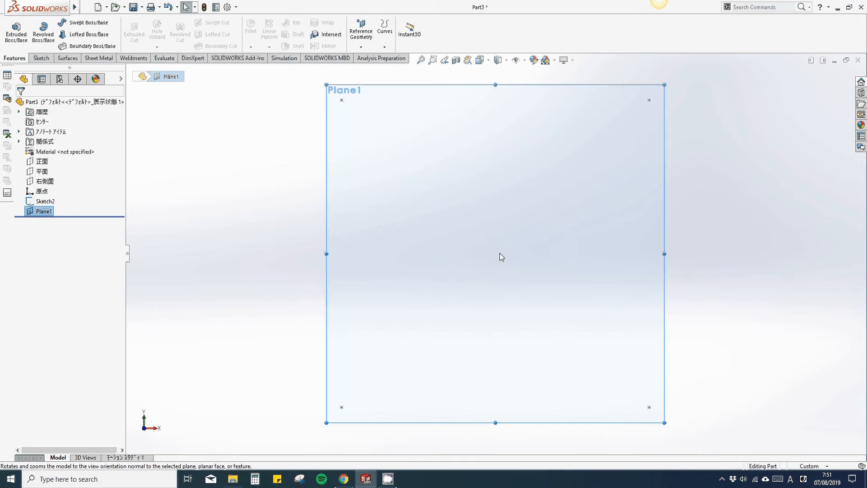
{"action": "left_click", "coordinate": [41, 58]}
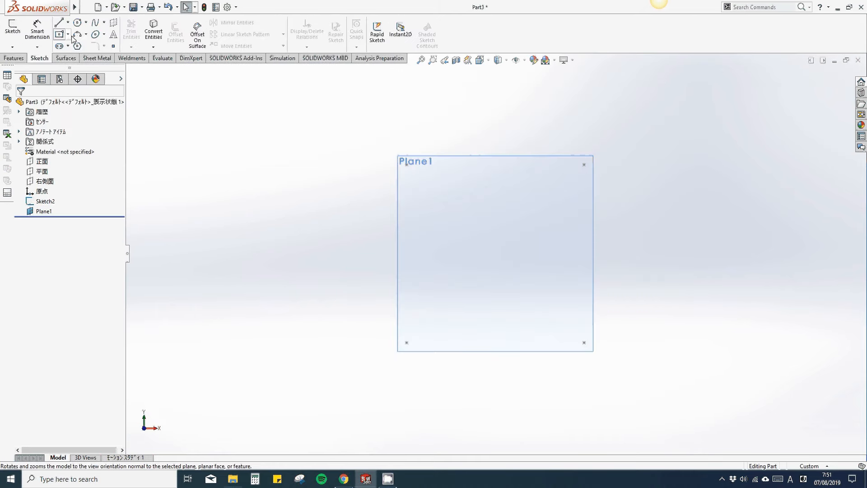
{"action": "left_click", "coordinate": [86, 22]}
{"action": "left_click", "coordinate": [88, 34]}
{"action": "left_click", "coordinate": [484, 234]}
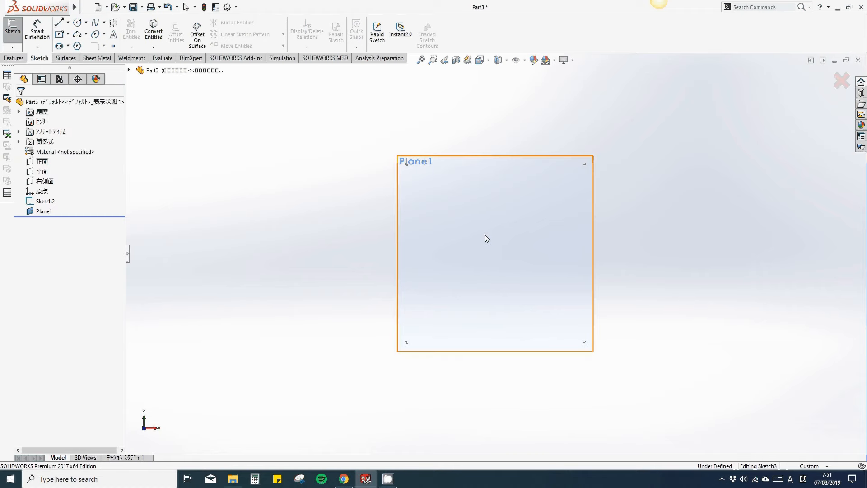
{"action": "left_click", "coordinate": [496, 253]}
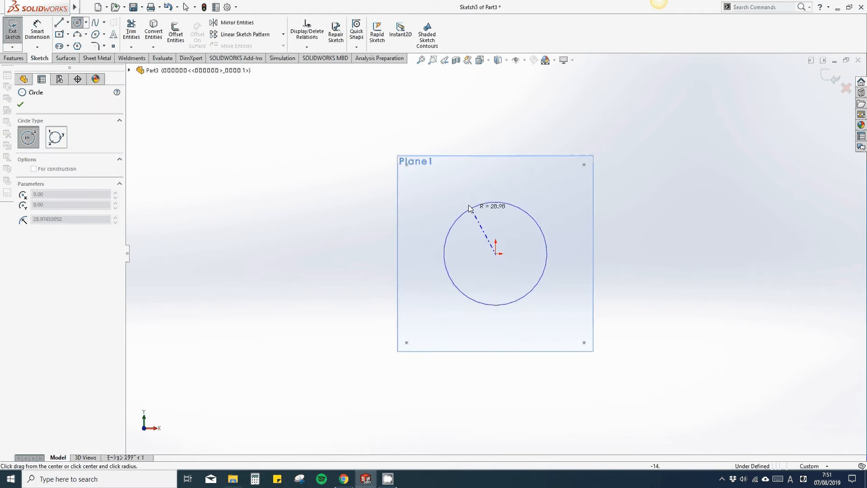
{"action": "left_click", "coordinate": [458, 187]}
{"action": "key", "text": "Escape"}
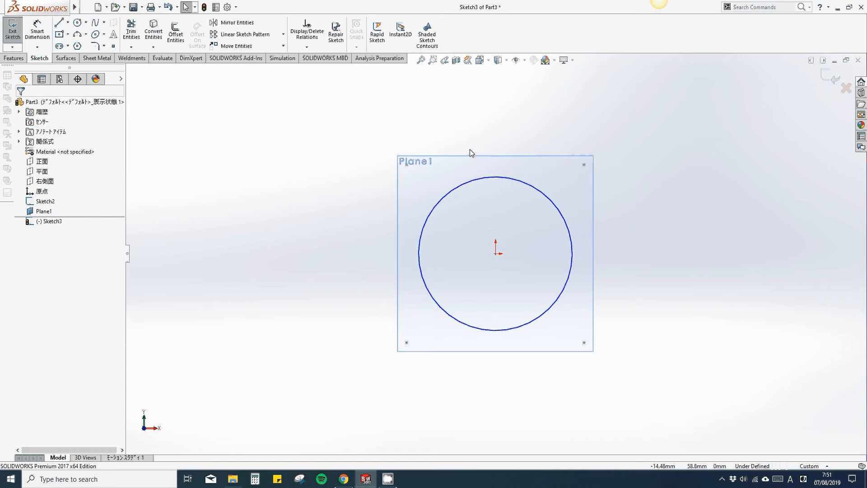
Step: Dimension the circle's diameter as 80 mm
{"action": "key", "text": "d"}
{"action": "left_click", "coordinate": [503, 178]}
{"action": "left_click", "coordinate": [498, 134]}
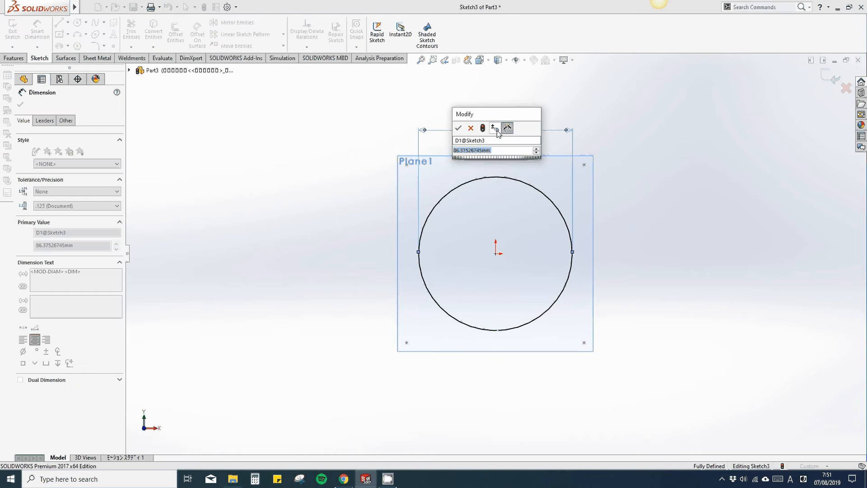
{"action": "type", "text": "80"}
{"action": "key", "text": "Return"}
{"action": "left_click", "coordinate": [331, 178]}
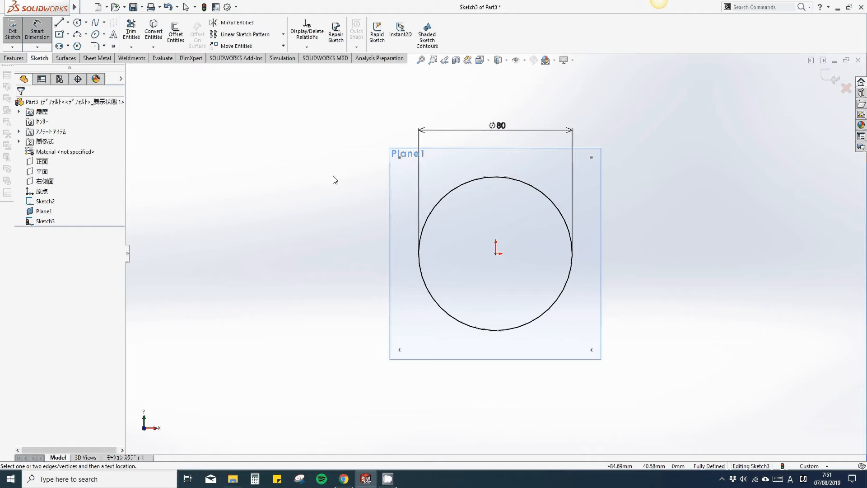
{"action": "key", "text": "Escape"}
Step: Draw a horizontal line from the circle's left quadrant to its centre and a vertical line down to its bottom quadrant
{"action": "left_click", "coordinate": [68, 22]}
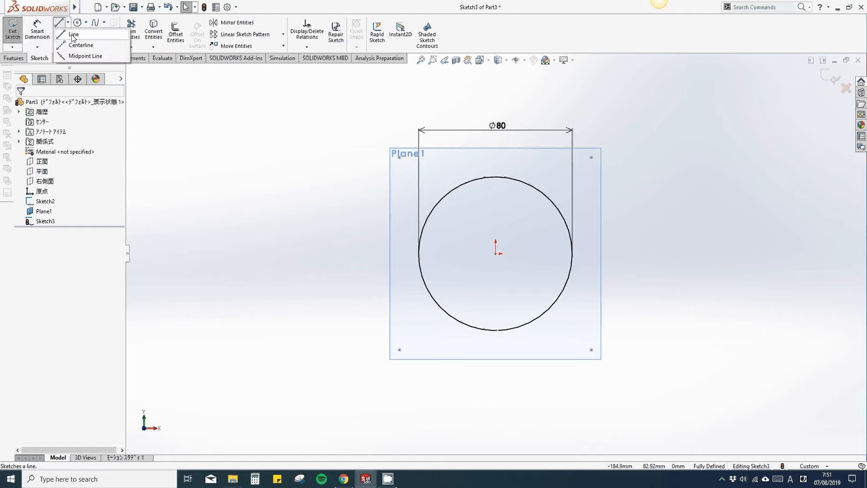
{"action": "left_click", "coordinate": [72, 34]}
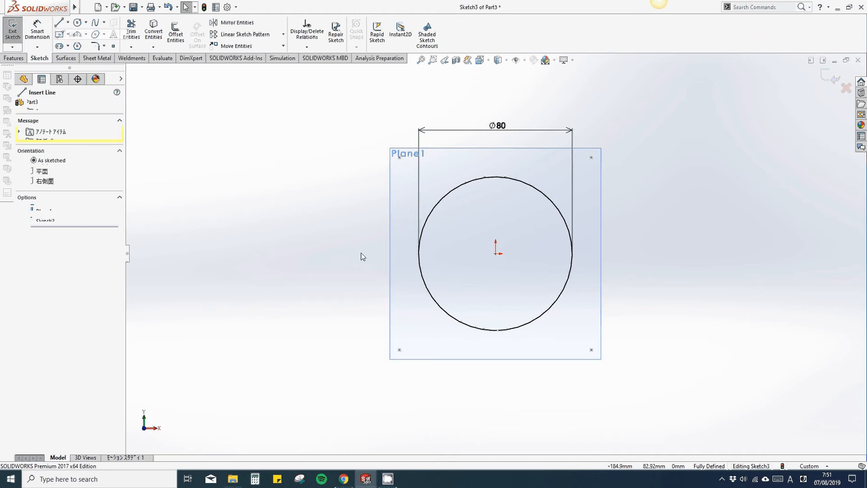
{"action": "left_click", "coordinate": [418, 253]}
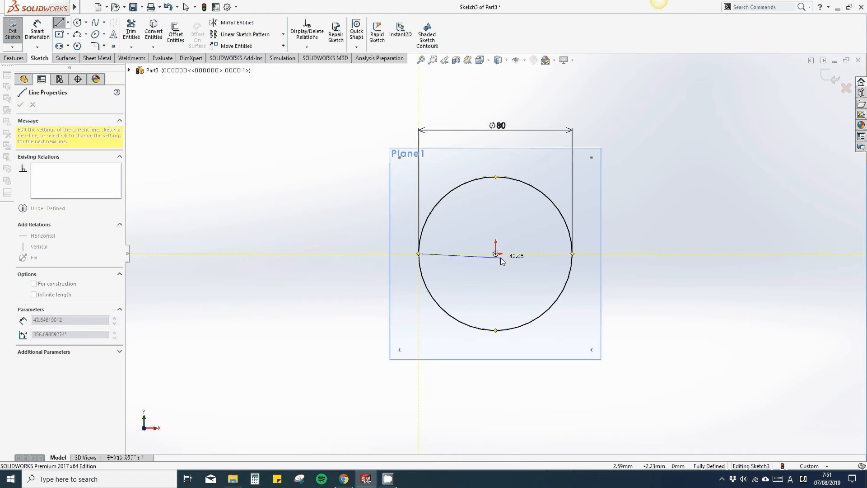
{"action": "left_click", "coordinate": [495, 253]}
{"action": "left_click", "coordinate": [495, 330]}
{"action": "key", "text": "Escape"}
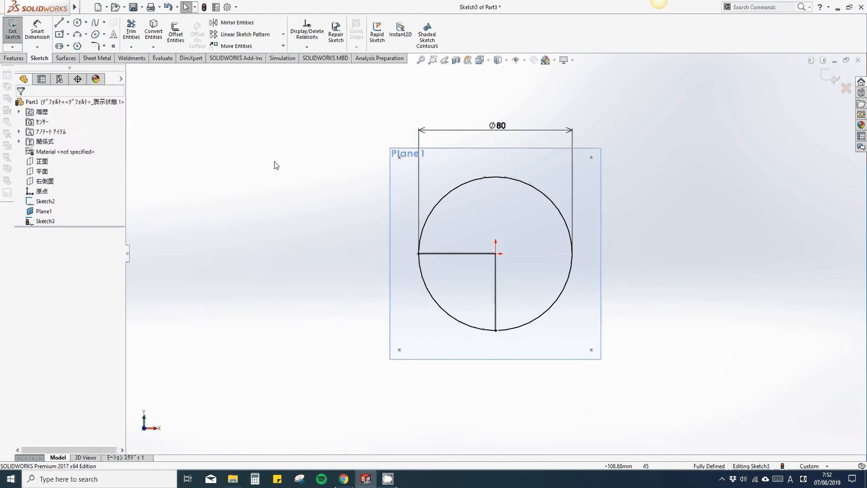
Step: Trim the circle down to its lower-left quarter arc using Power trim
{"action": "left_click", "coordinate": [131, 29]}
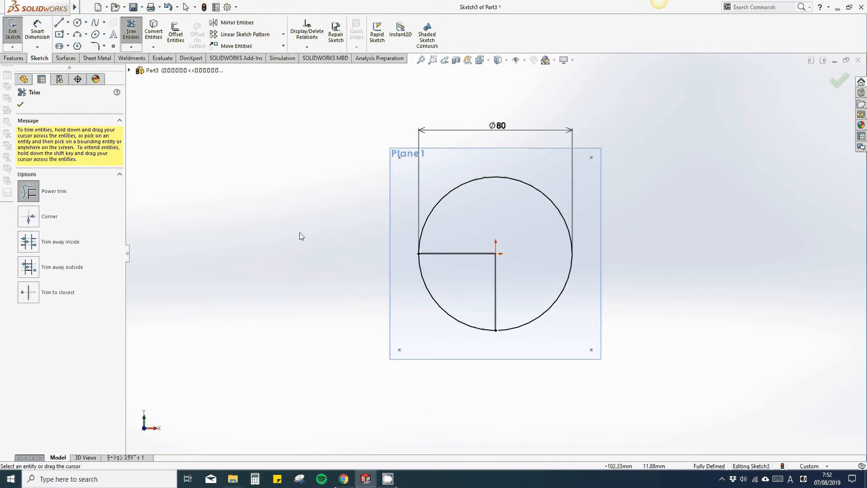
{"action": "left_click_drag", "start_coordinate": [555, 324], "coordinate": [528, 290]}
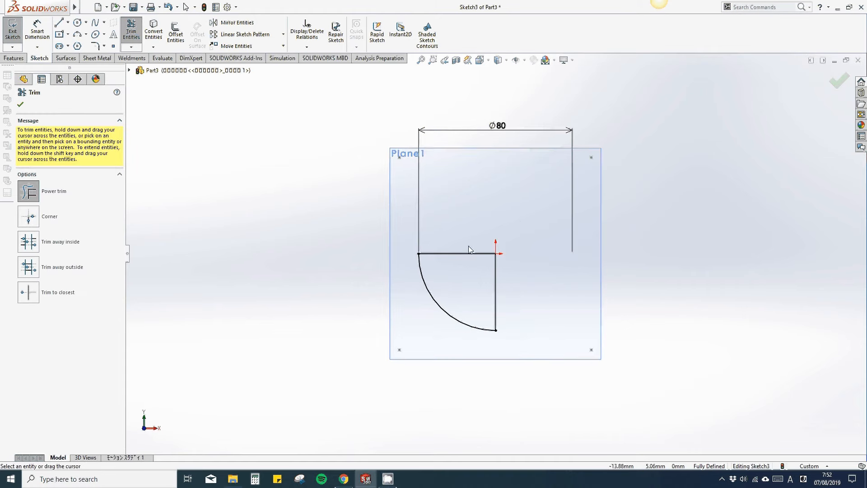
{"action": "key", "text": "Escape"}
Step: Delete the horizontal and vertical lines from the quarter-arc sketch and close the sketch
{"action": "left_click", "coordinate": [460, 254]}
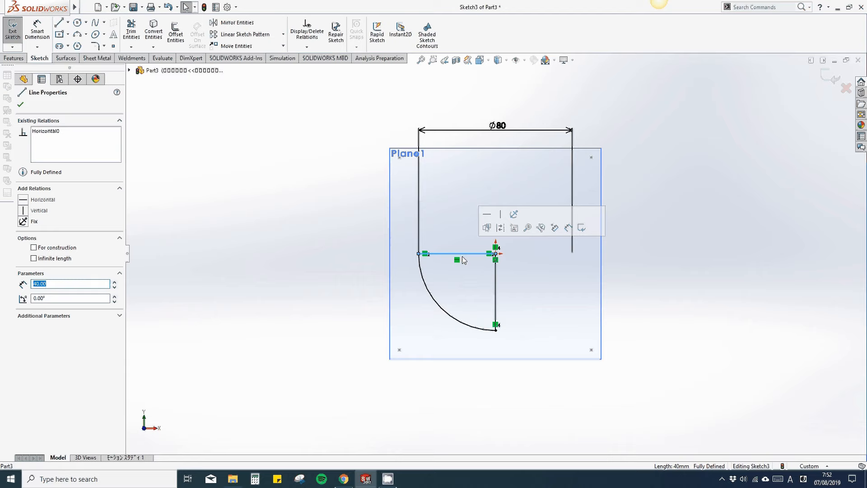
{"action": "key", "text": "Delete"}
{"action": "left_click", "coordinate": [495, 282]}
{"action": "key", "text": "Delete"}
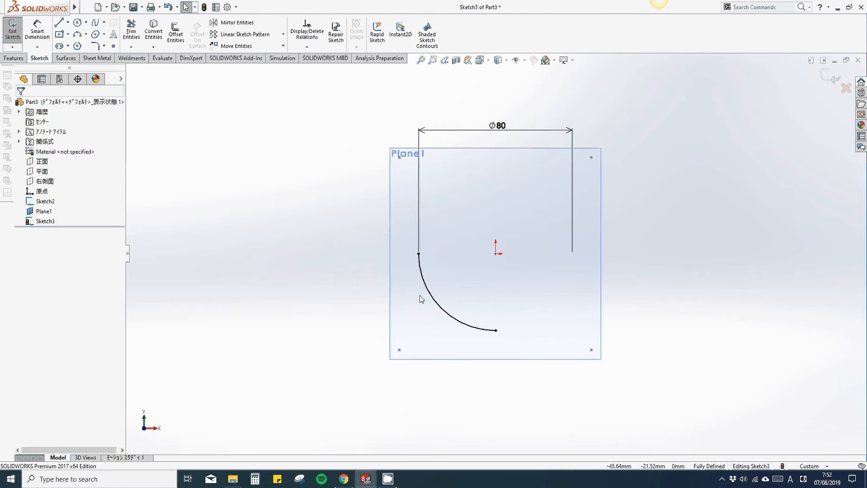
{"action": "mouse_move", "coordinate": [422, 298]}
{"action": "middle_mouse_down"}
{"action": "mouse_move", "coordinate": [426, 196]}
{"action": "mouse_move", "coordinate": [403, 199]}
{"action": "middle_mouse_up"}
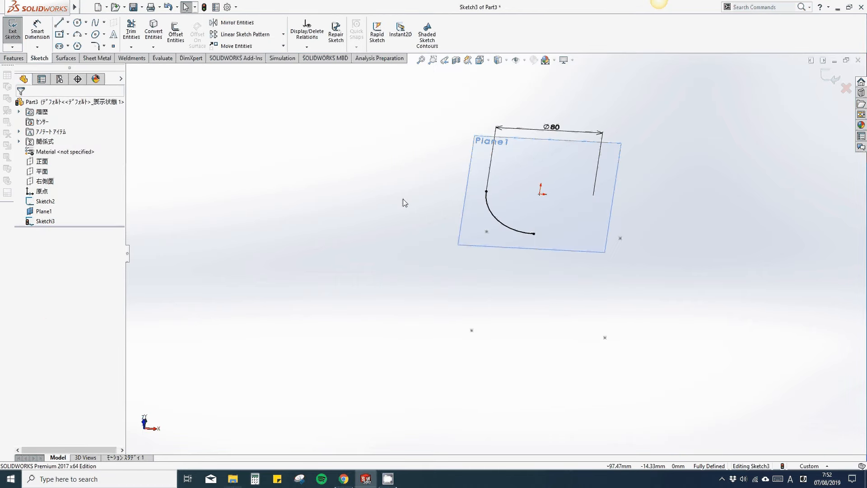
{"action": "left_click", "coordinate": [23, 33]}
Step: Hide the offset plane Plane1
{"action": "left_click", "coordinate": [499, 162]}
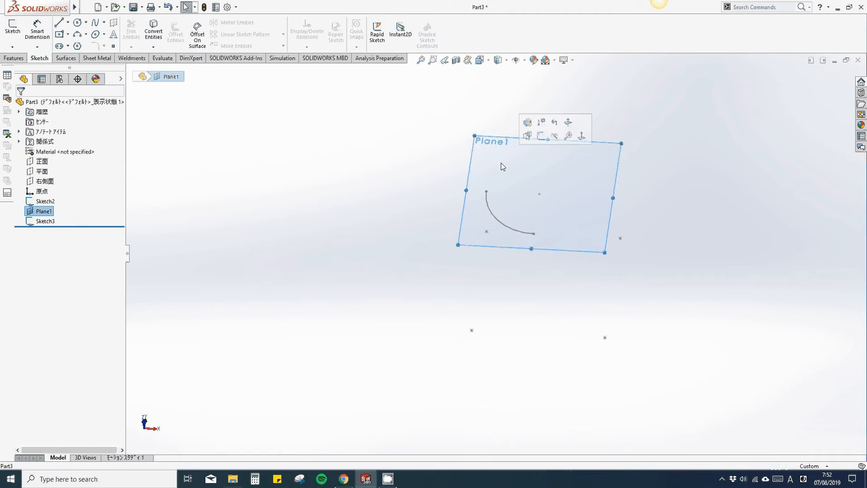
{"action": "left_click", "coordinate": [554, 136]}
{"action": "middle_click_drag", "start_coordinate": [559, 221], "coordinate": [619, 264]}
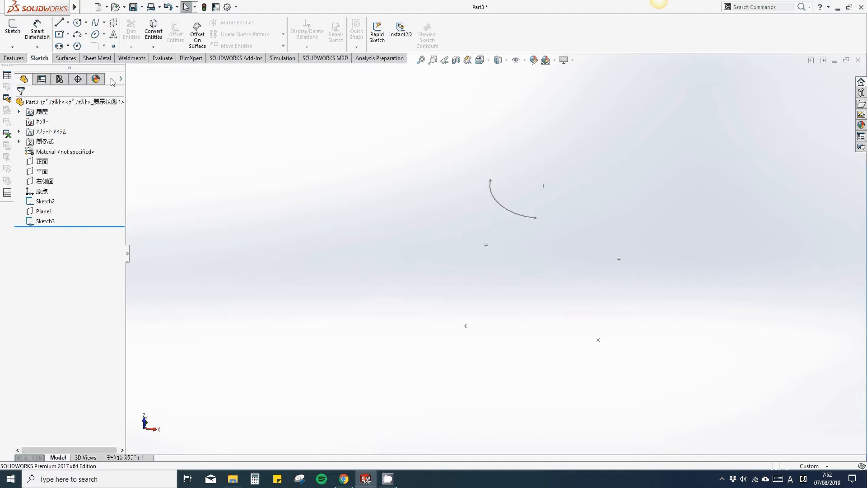
Step: Sketch a 100 mm vertical centerline on the second default plane (平面) from the origin to the arc's centre and close the sketch
{"action": "left_click", "coordinate": [75, 60]}
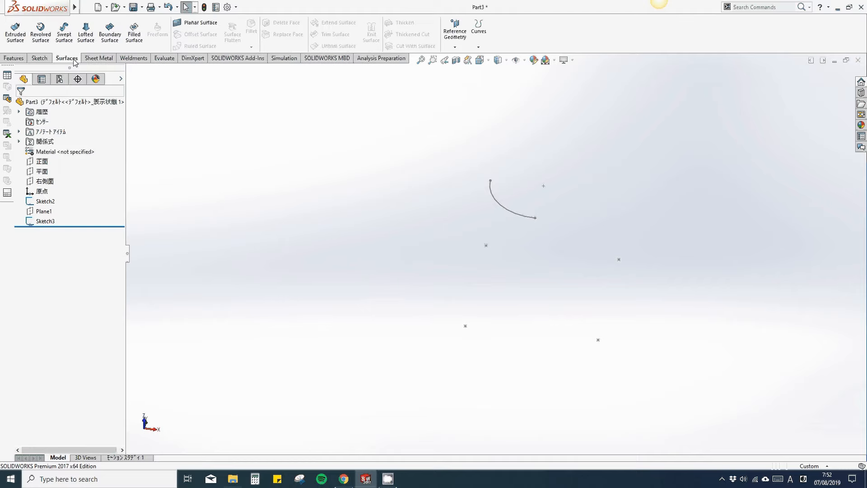
{"action": "left_click", "coordinate": [39, 58]}
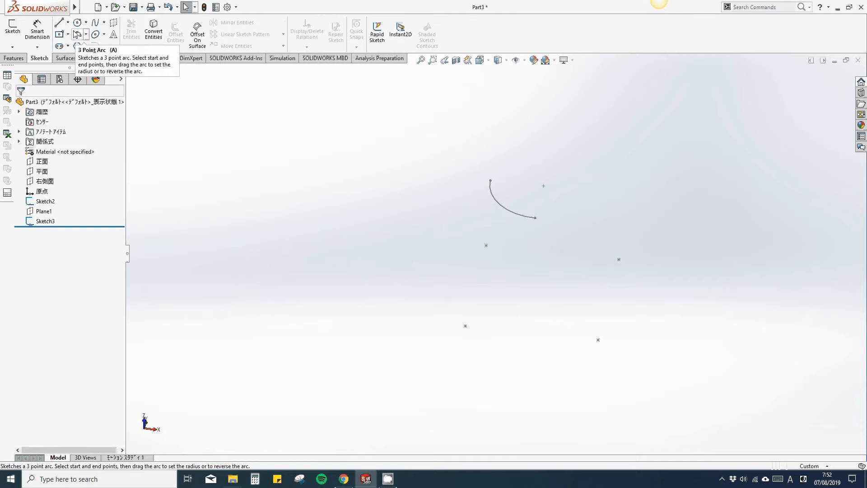
{"action": "left_click", "coordinate": [68, 22]}
{"action": "left_click", "coordinate": [79, 44]}
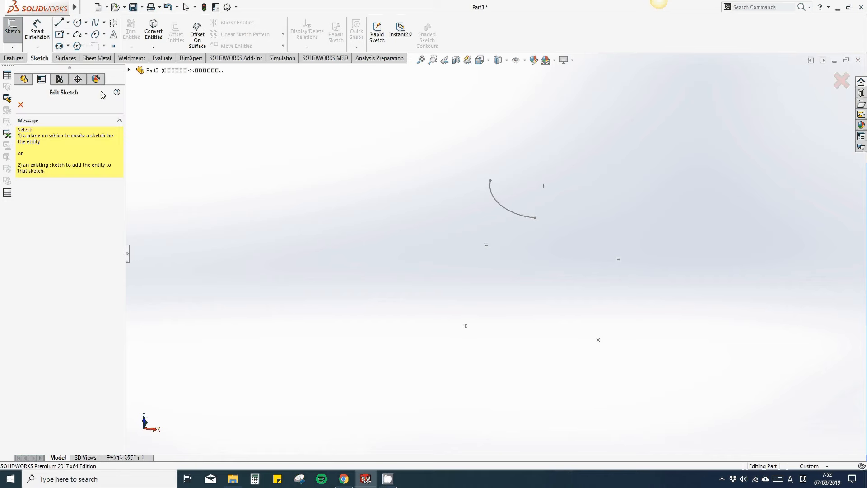
{"action": "left_click", "coordinate": [129, 70]}
{"action": "left_click", "coordinate": [161, 141]}
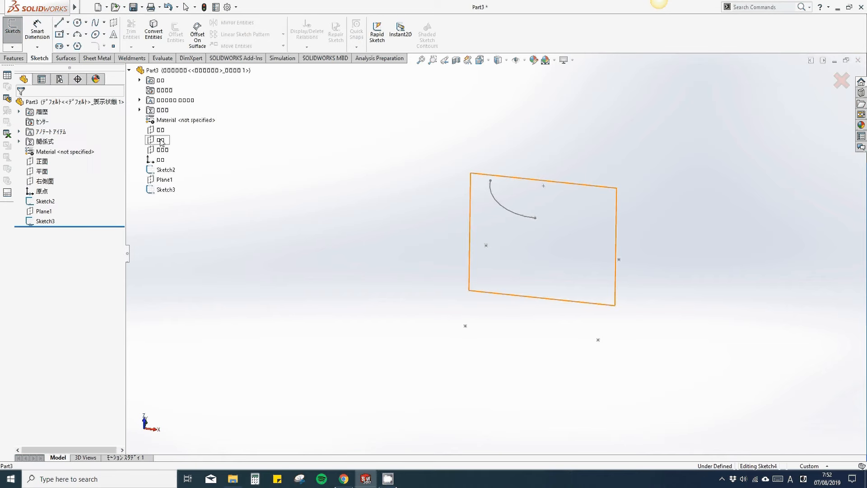
{"action": "left_click", "coordinate": [542, 298]}
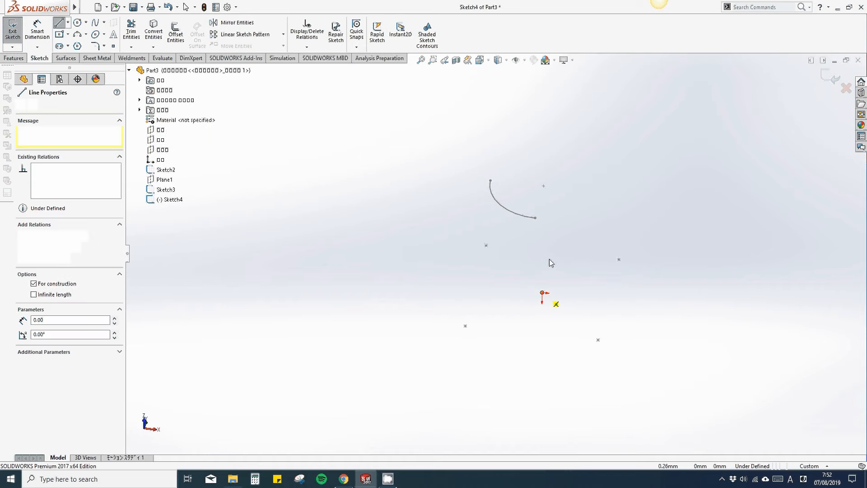
{"action": "left_click", "coordinate": [544, 186]}
{"action": "key", "text": "Escape"}
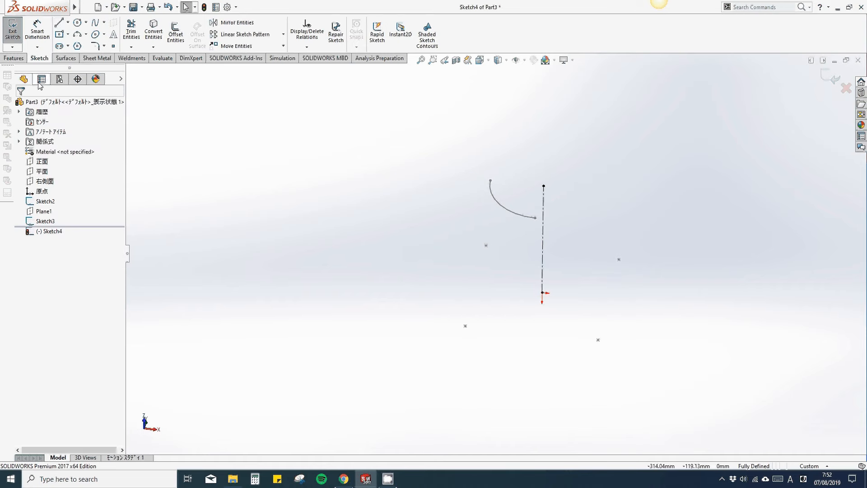
{"action": "left_click", "coordinate": [13, 32]}
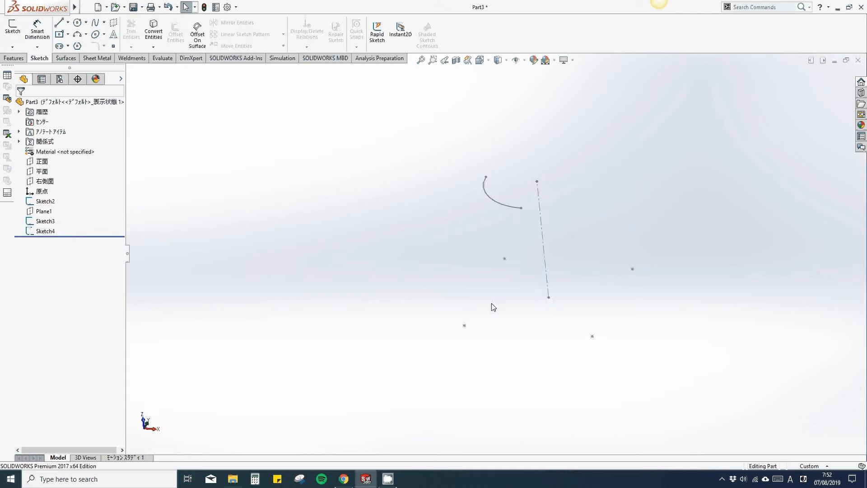
{"action": "left_click", "coordinate": [453, 329]}
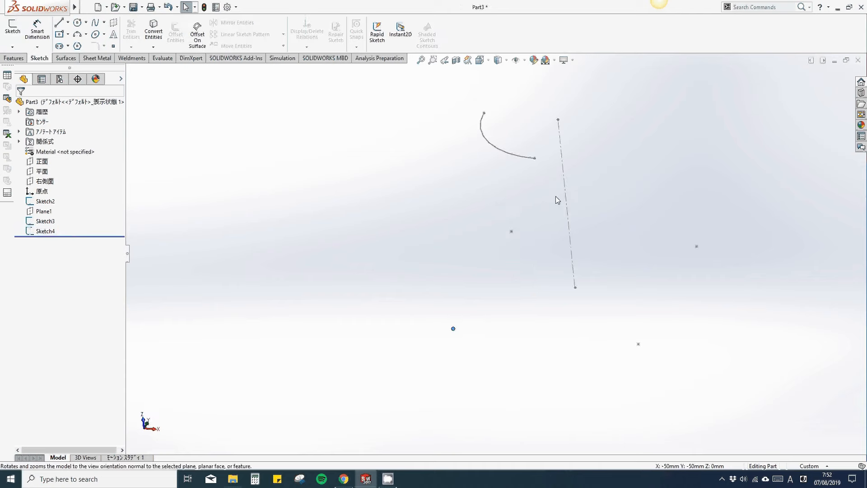
{"action": "left_click", "coordinate": [522, 157]}
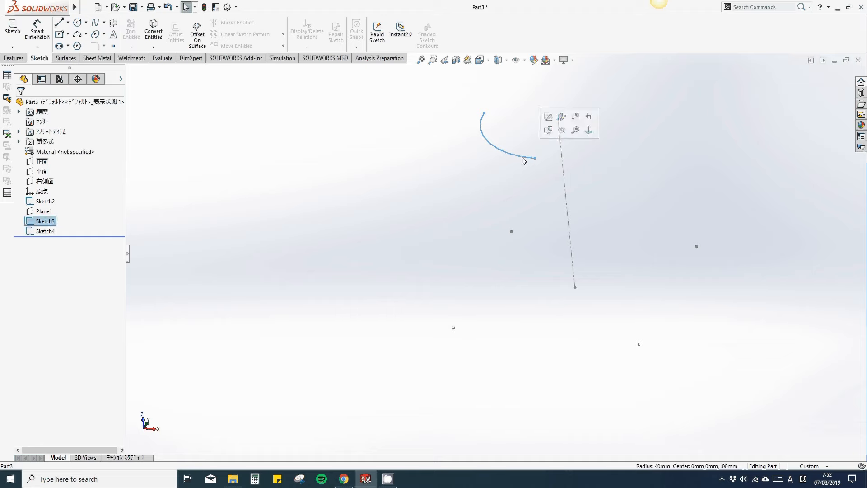
{"action": "left_click", "coordinate": [566, 200], "text": "ctrl"}
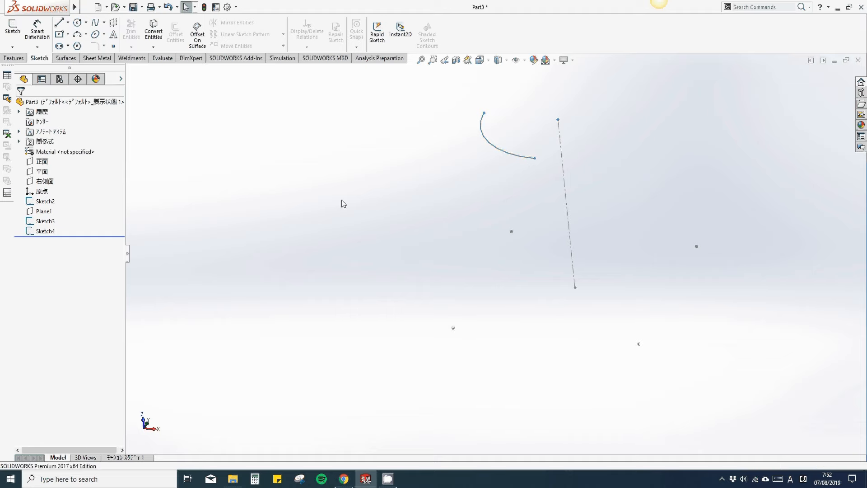
Step: Create a lofted surface from the quarter arc to the square's corner point at X -50 mm, Y -50 mm
{"action": "left_click", "coordinate": [66, 58]}
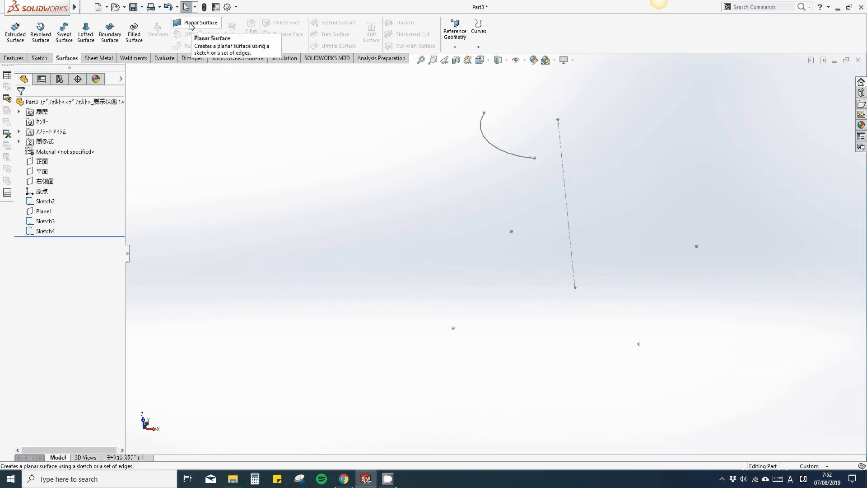
{"action": "left_click", "coordinate": [84, 31]}
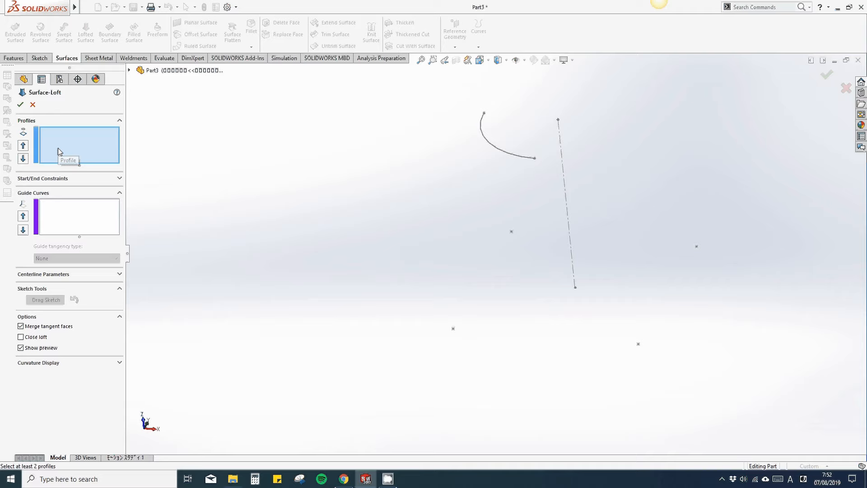
{"action": "left_click", "coordinate": [522, 158]}
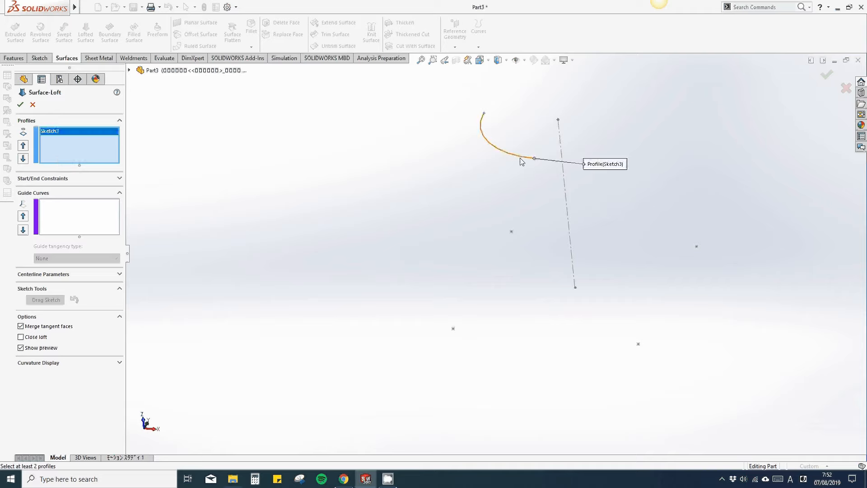
{"action": "left_click", "coordinate": [453, 329]}
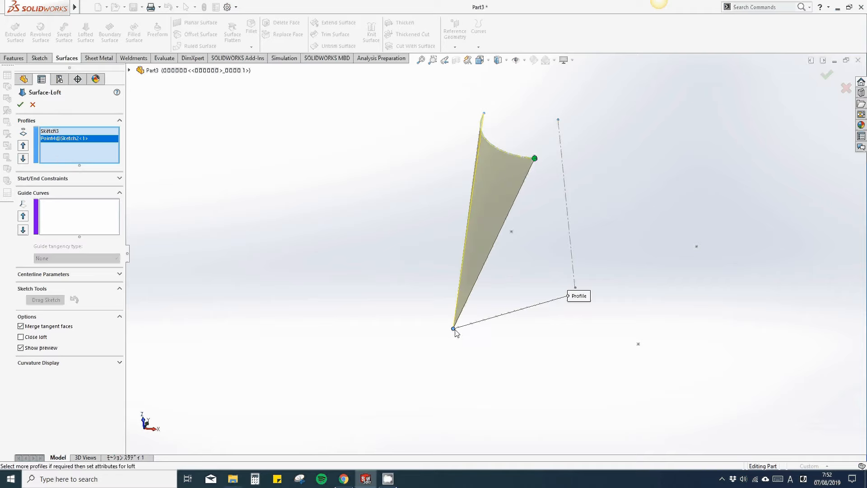
{"action": "left_click", "coordinate": [20, 105]}
Step: Circular-pattern the lofted surface body around the centerline with 4 equally spaced instances over 360 degrees
{"action": "middle_click_drag", "start_coordinate": [423, 205], "coordinate": [401, 150]}
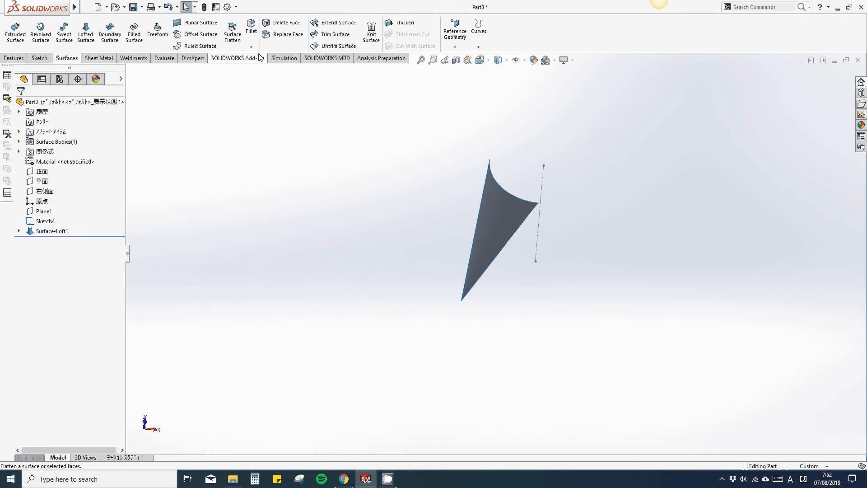
{"action": "left_click", "coordinate": [14, 58]}
{"action": "left_click", "coordinate": [270, 48]}
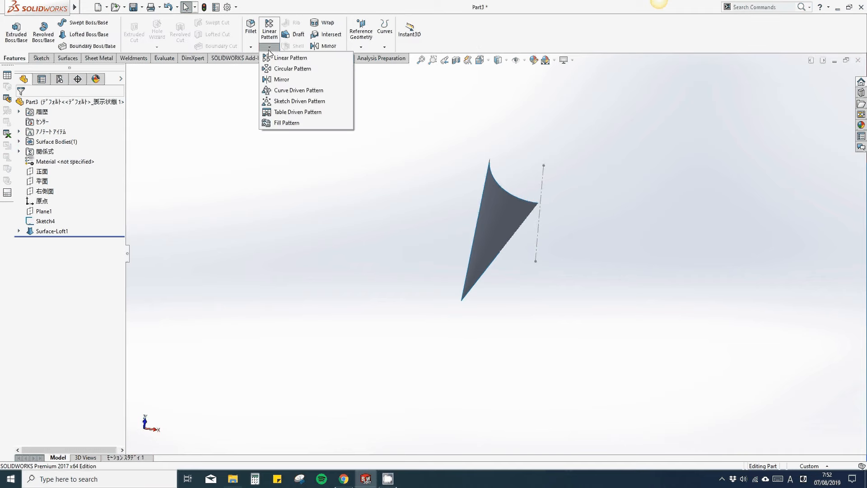
{"action": "left_click", "coordinate": [292, 68]}
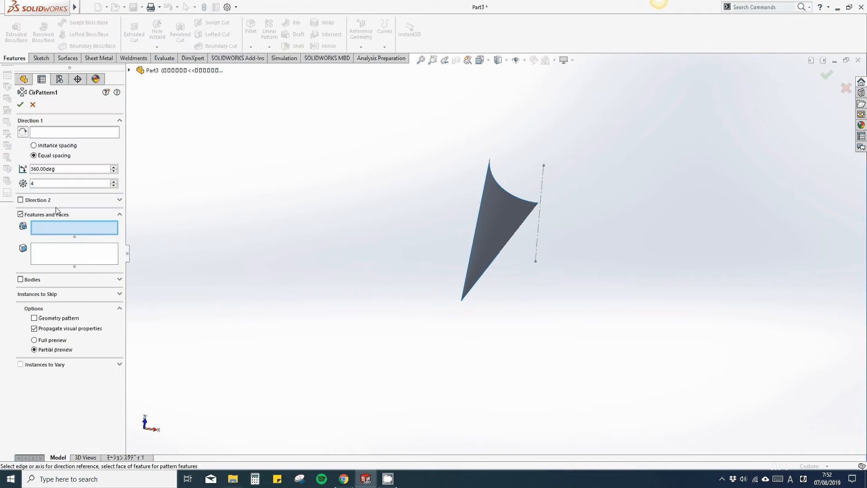
{"action": "left_click", "coordinate": [21, 280]}
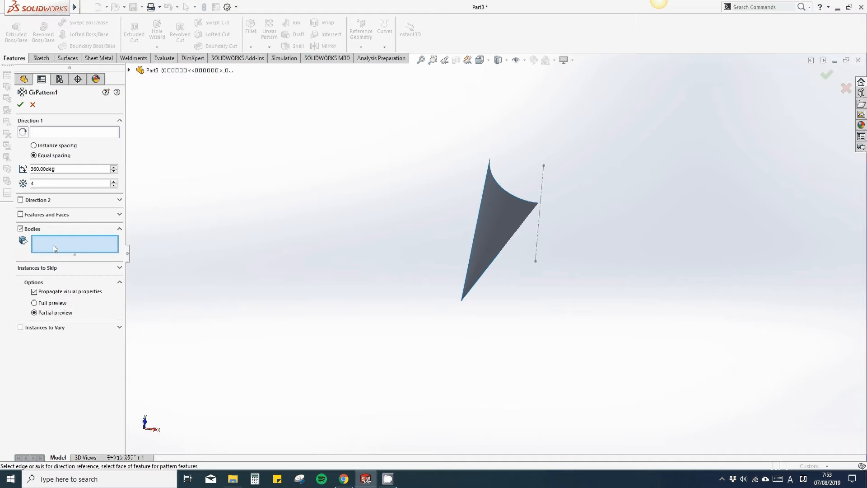
{"action": "left_click", "coordinate": [493, 227]}
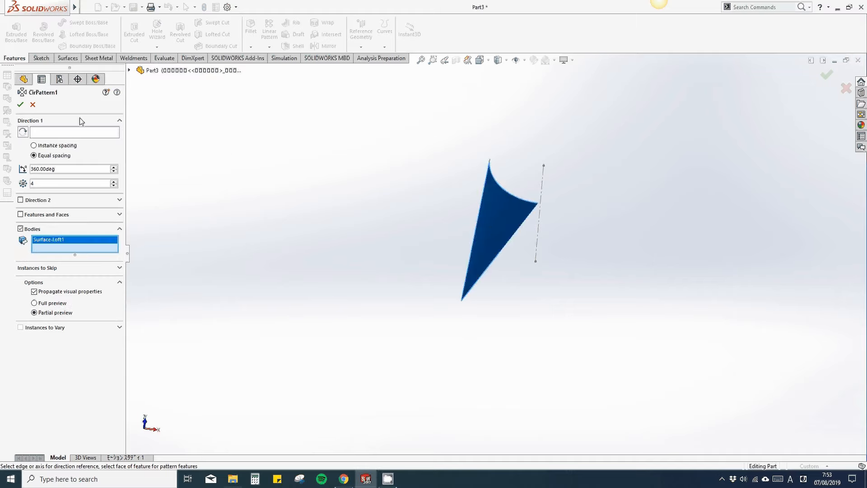
{"action": "left_click", "coordinate": [56, 132]}
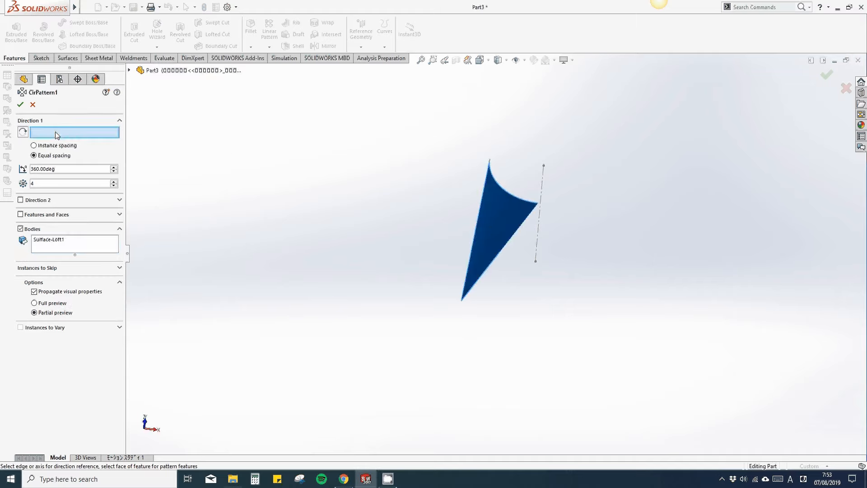
{"action": "left_click", "coordinate": [542, 189]}
{"action": "left_click", "coordinate": [20, 104]}
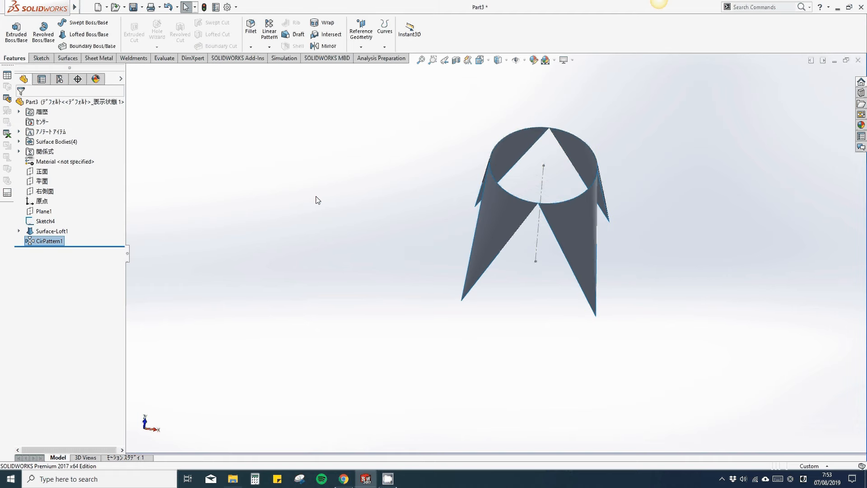
Step: Create a planar surface bounded by the facing straight edges of two adjacent lofted surfaces
{"action": "middle_click_drag", "start_coordinate": [595, 277], "coordinate": [626, 302]}
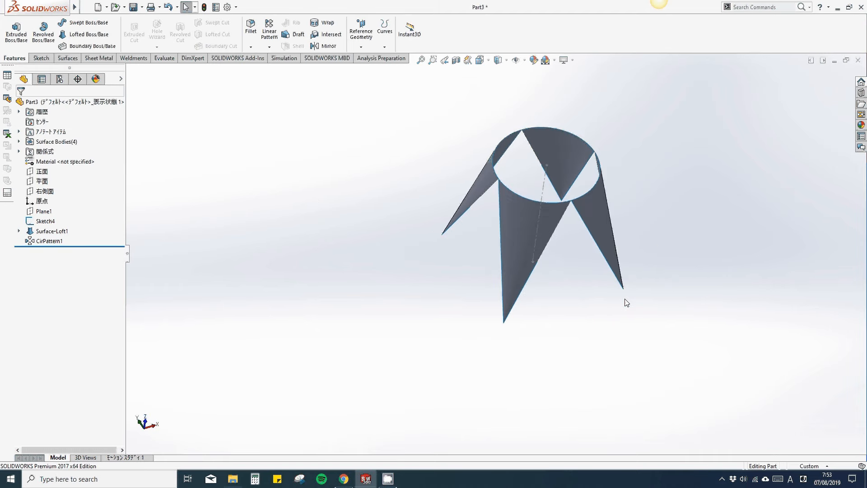
{"action": "mouse_move", "coordinate": [413, 151]}
{"action": "middle_mouse_down"}
{"action": "mouse_move", "coordinate": [493, 247]}
{"action": "mouse_move", "coordinate": [493, 272]}
{"action": "mouse_move", "coordinate": [425, 163]}
{"action": "middle_mouse_up"}
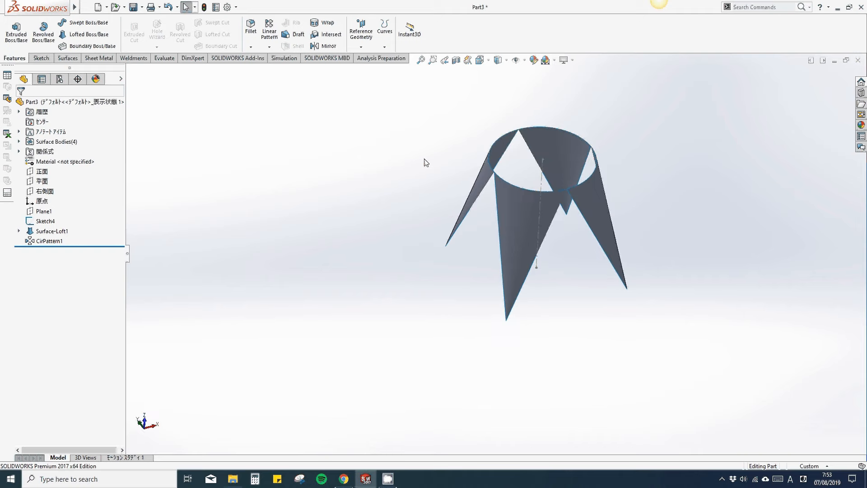
{"action": "left_click", "coordinate": [67, 58]}
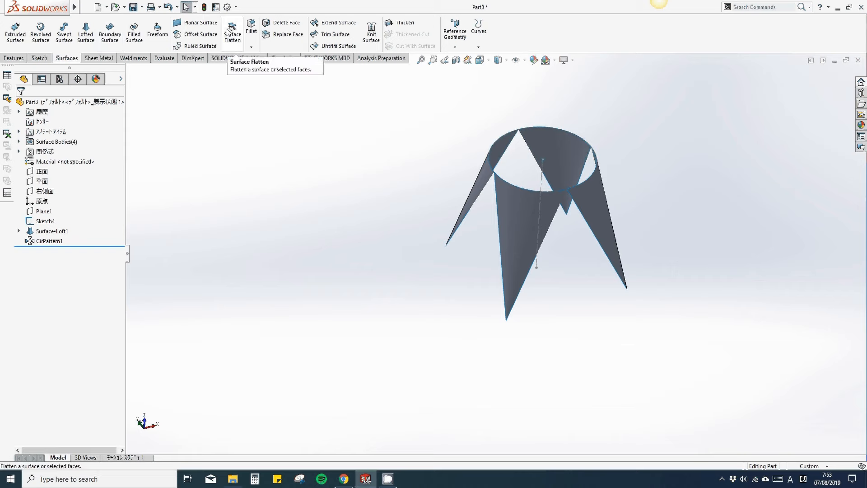
{"action": "left_click", "coordinate": [198, 23]}
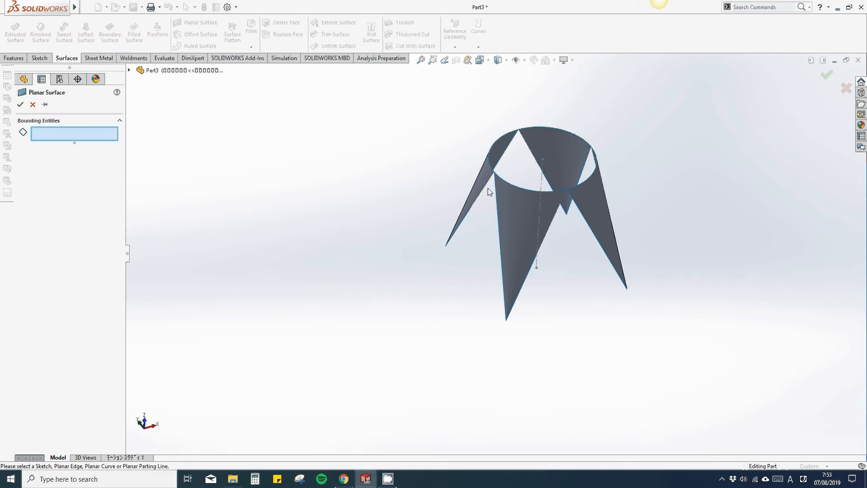
{"action": "middle_click_drag", "start_coordinate": [486, 185], "coordinate": [472, 213]}
{"action": "left_click", "coordinate": [472, 212]}
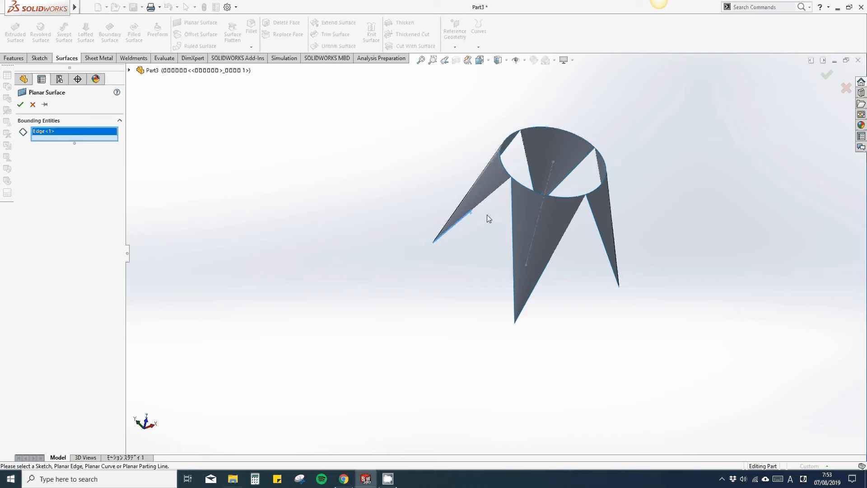
{"action": "left_click", "coordinate": [513, 218]}
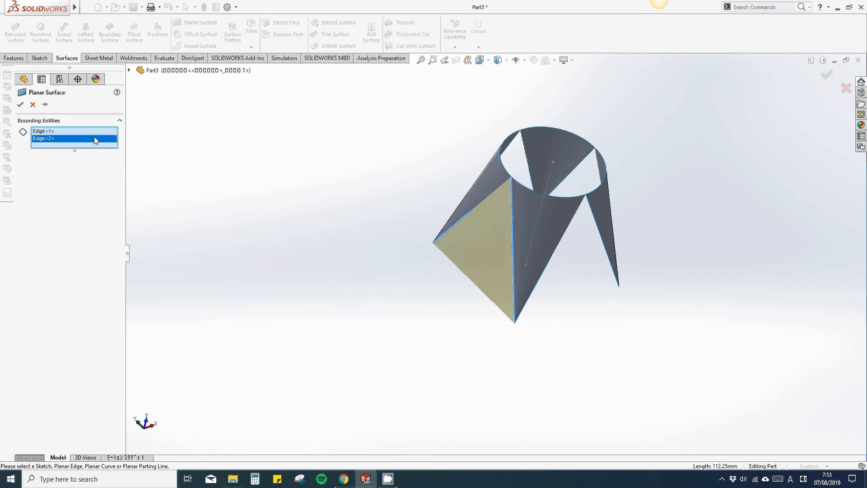
{"action": "left_click", "coordinate": [20, 104]}
Step: Circular-pattern the triangular planar surface body around the centerline with 4 equally spaced instances over 360 degrees
{"action": "middle_click_drag", "start_coordinate": [374, 246], "coordinate": [336, 199]}
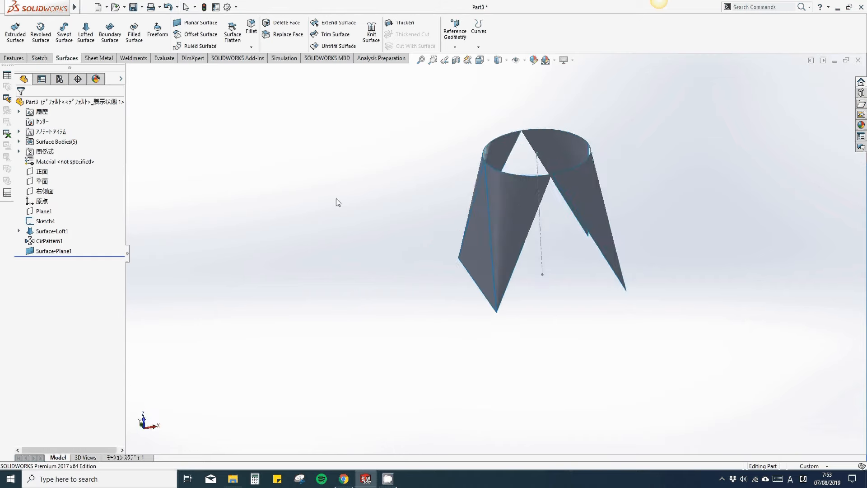
{"action": "scroll", "coordinate": [480, 174], "scroll_direction": "up", "scroll_amount": 2}
{"action": "scroll", "coordinate": [541, 149], "scroll_direction": "down", "scroll_amount": 3}
{"action": "middle_click_drag", "start_coordinate": [564, 167], "coordinate": [593, 203]}
{"action": "scroll", "coordinate": [593, 203], "scroll_direction": "up", "scroll_amount": 2}
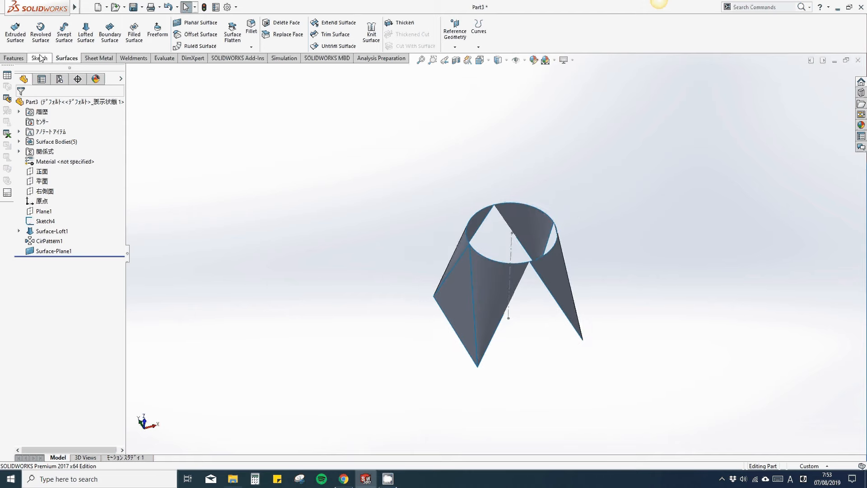
{"action": "left_click", "coordinate": [14, 58]}
{"action": "left_click", "coordinate": [269, 47]}
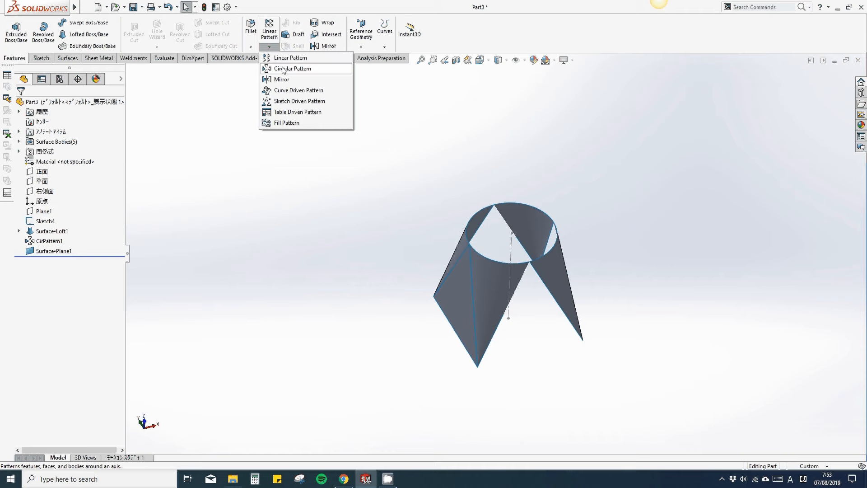
{"action": "left_click", "coordinate": [284, 69]}
{"action": "left_click", "coordinate": [50, 136]}
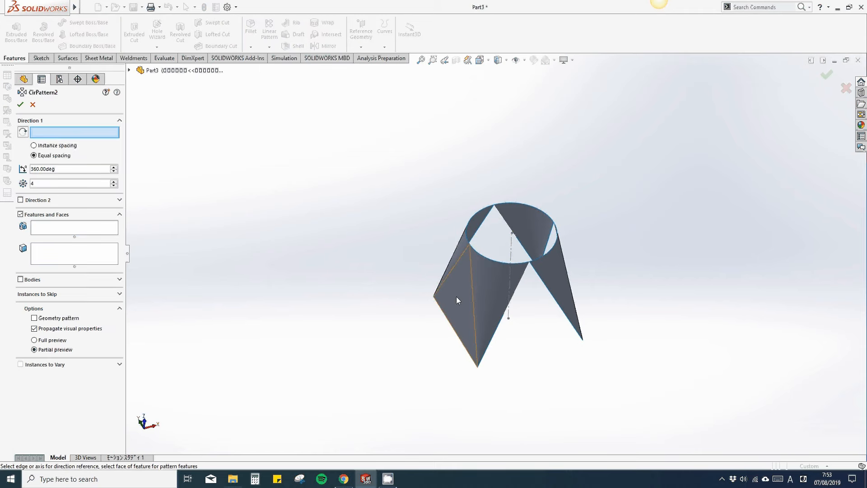
{"action": "left_click", "coordinate": [511, 246]}
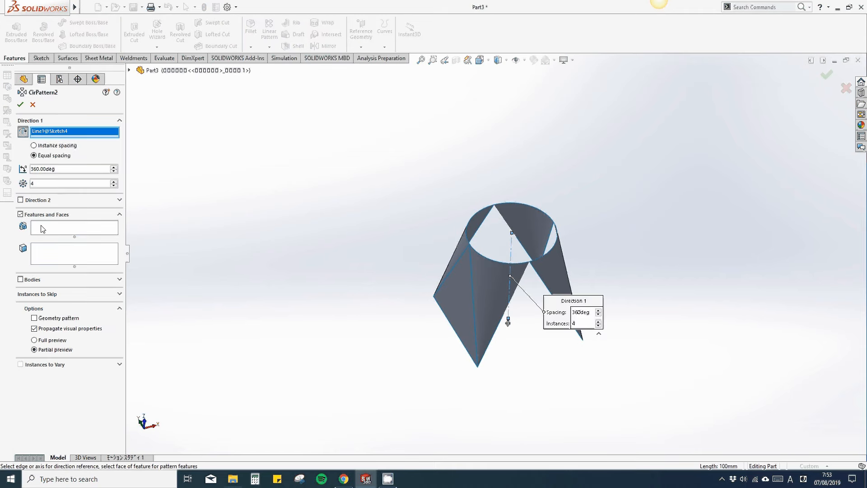
{"action": "left_click", "coordinate": [21, 279]}
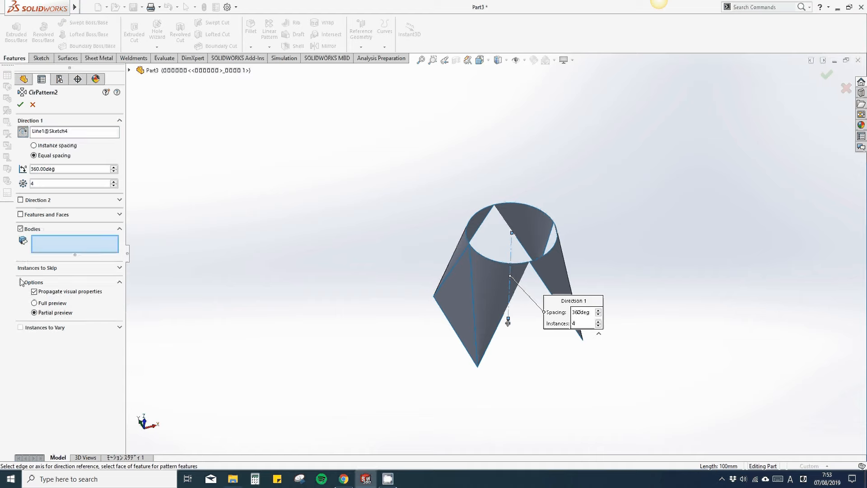
{"action": "left_click", "coordinate": [463, 287]}
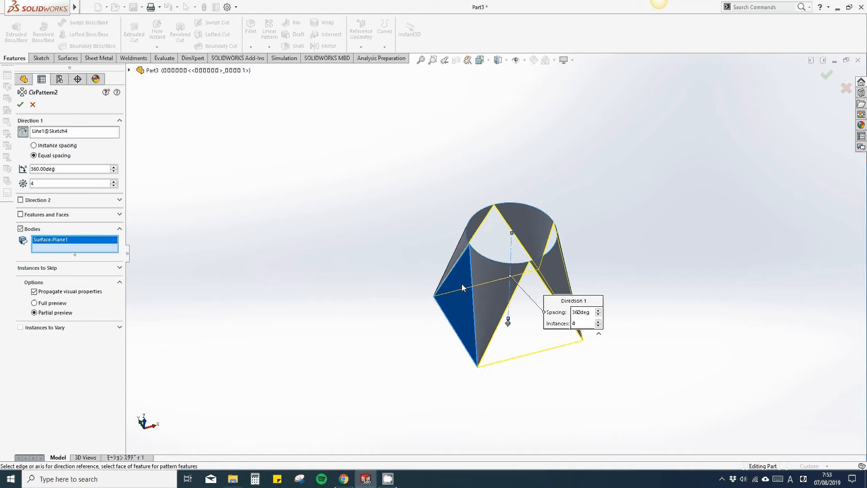
{"action": "left_click", "coordinate": [20, 104]}
{"action": "middle_click_drag", "start_coordinate": [334, 309], "coordinate": [366, 251]}
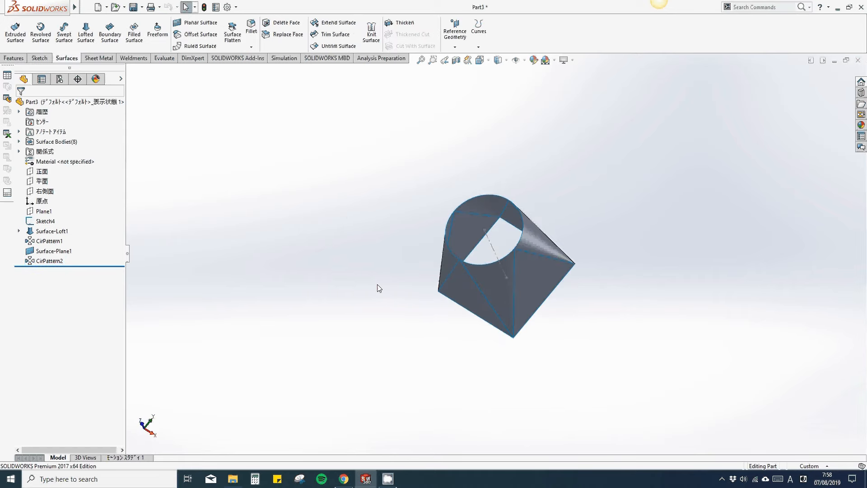
Step: Knit all eight lofted and planar surface bodies into one surface with Merge entities enabled
{"action": "middle_click_drag", "start_coordinate": [378, 287], "coordinate": [668, 238]}
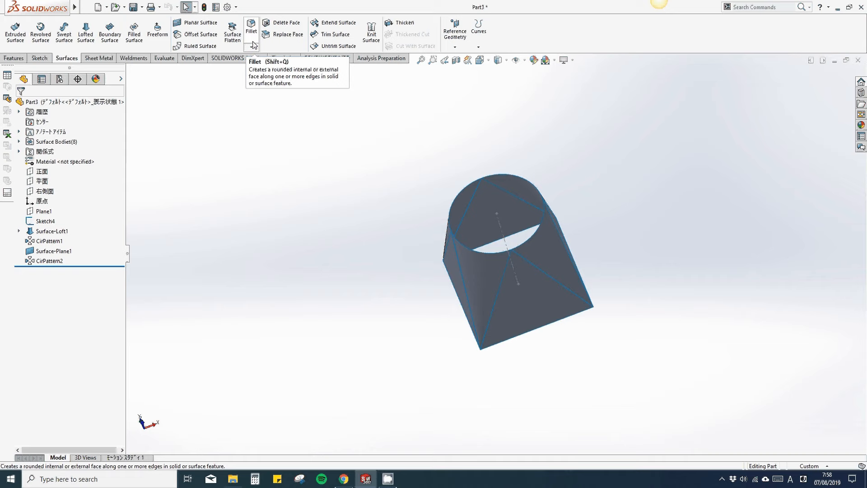
{"action": "left_click", "coordinate": [371, 36]}
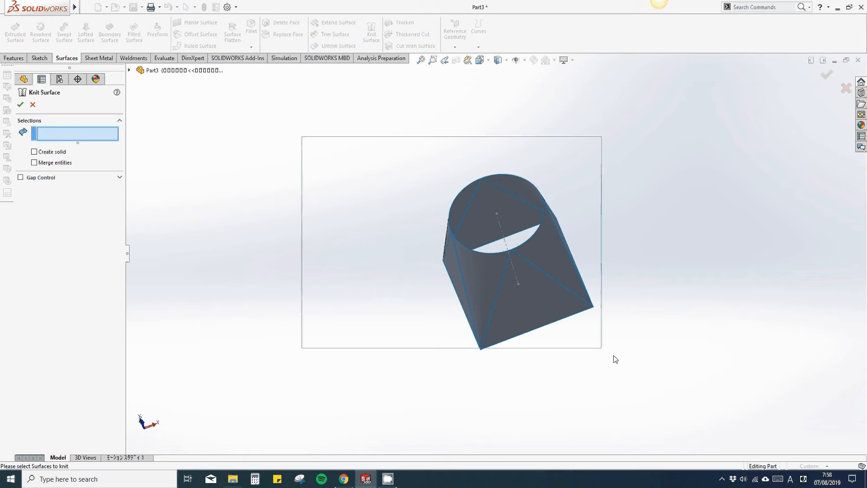
{"action": "left_click_drag", "start_coordinate": [614, 356], "coordinate": [656, 384]}
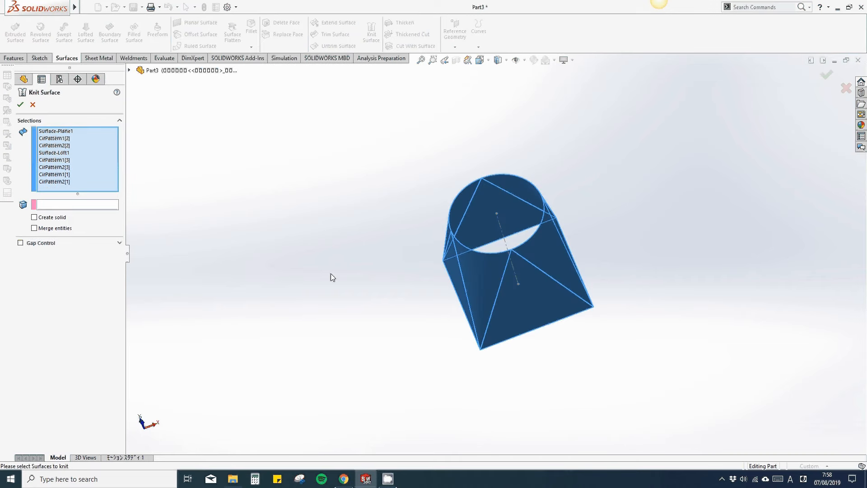
{"action": "left_click", "coordinate": [50, 230]}
{"action": "left_click", "coordinate": [20, 104]}
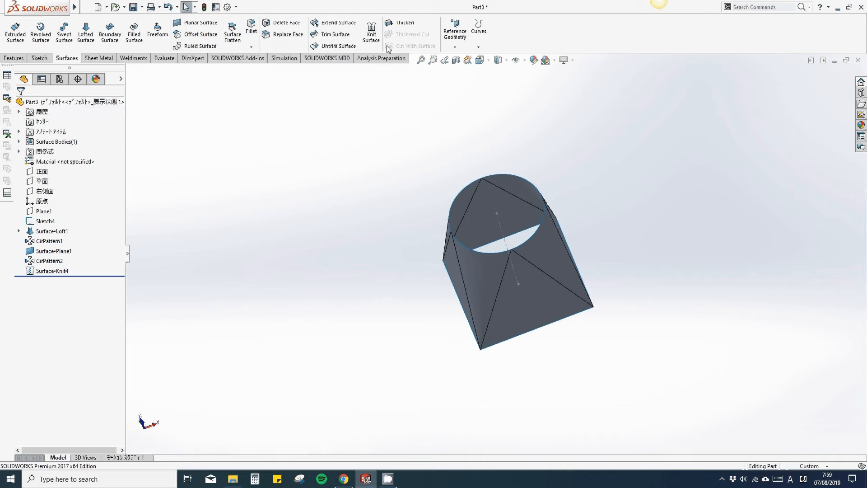
Step: Thicken the knitted surface by 1.00 mm toward the inside of the transition
{"action": "left_click", "coordinate": [399, 23]}
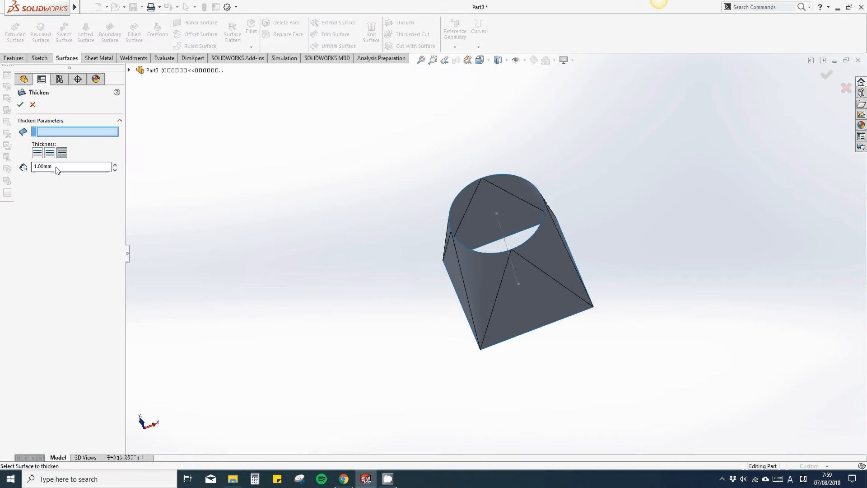
{"action": "left_click", "coordinate": [474, 266]}
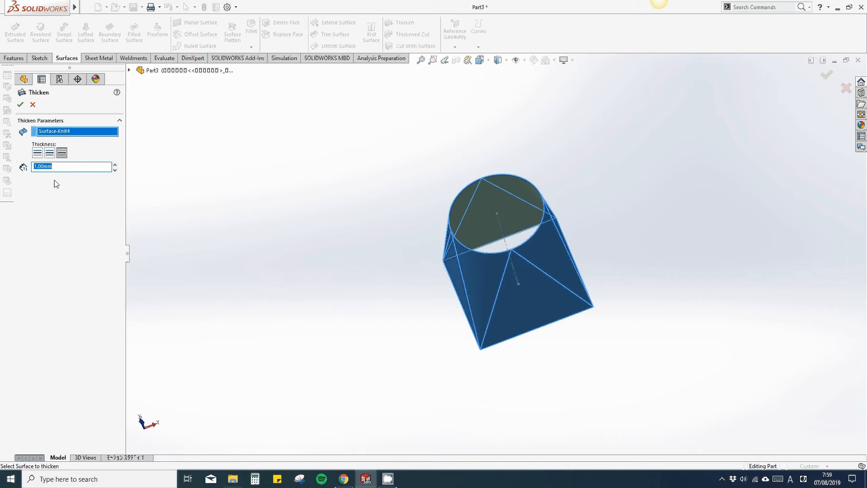
{"action": "scroll", "coordinate": [467, 243], "scroll_direction": "down", "scroll_amount": 5}
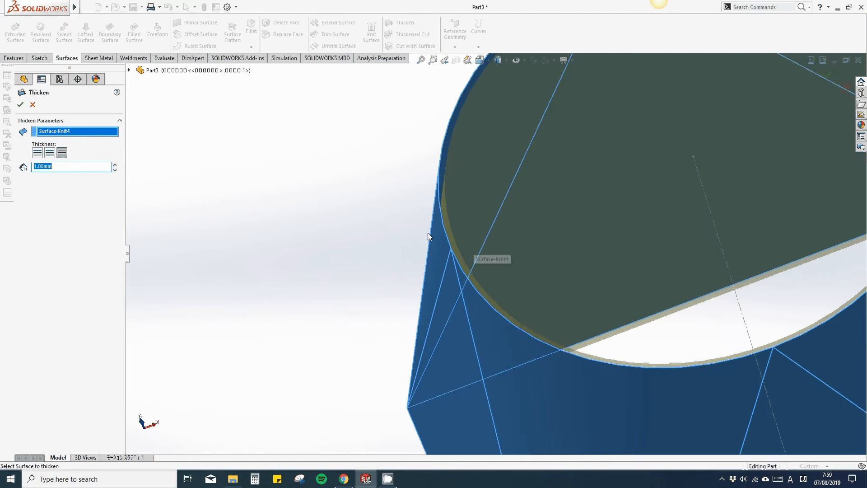
{"action": "left_click", "coordinate": [38, 154]}
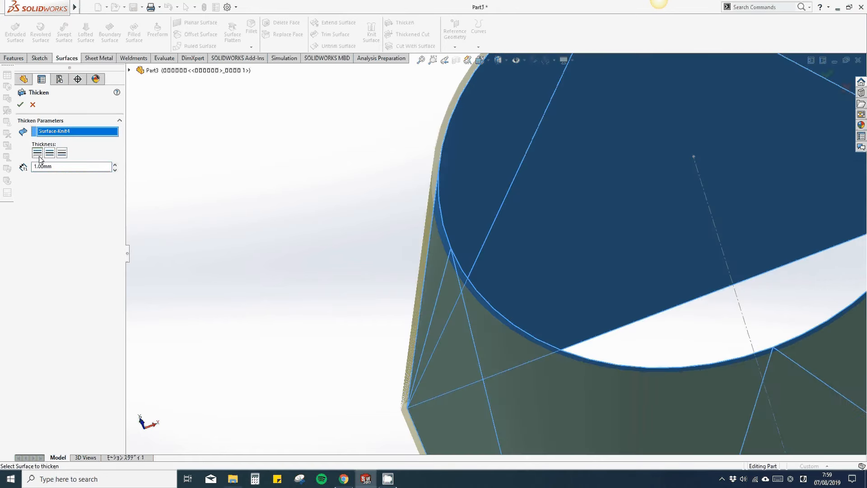
{"action": "left_click", "coordinate": [49, 153]}
{"action": "left_click", "coordinate": [62, 154]}
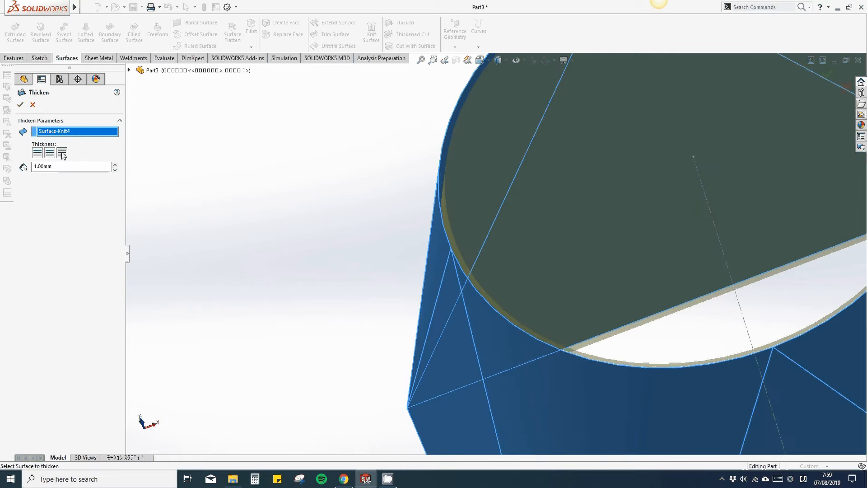
{"action": "scroll", "coordinate": [513, 177], "scroll_direction": "up", "scroll_amount": 6}
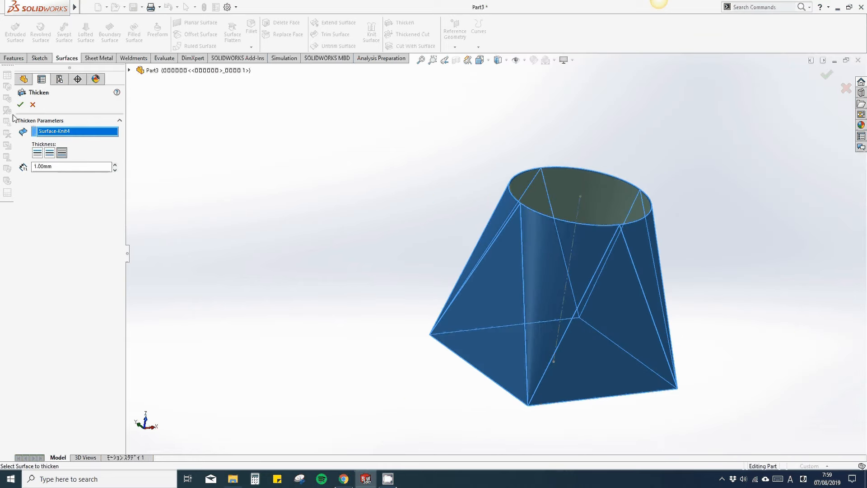
{"action": "left_click", "coordinate": [21, 105]}
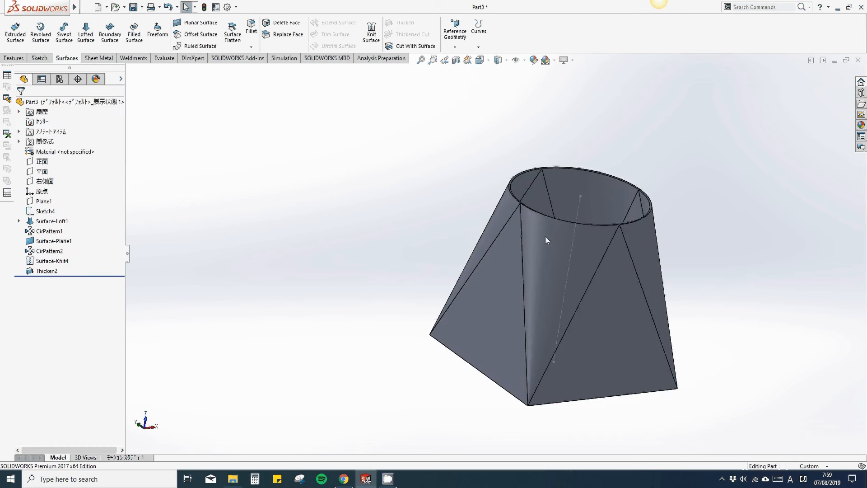
Step: Inspect the thickened transition around its circular rim, outer faces and open square base
{"action": "middle_click_drag", "start_coordinate": [545, 239], "coordinate": [493, 310]}
{"action": "scroll", "coordinate": [528, 309], "scroll_direction": "down", "scroll_amount": 4}
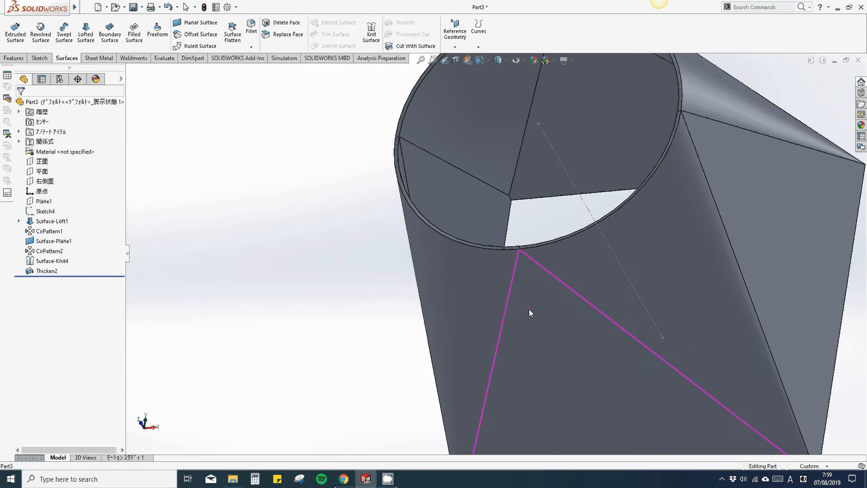
{"action": "middle_click_drag", "start_coordinate": [529, 309], "coordinate": [563, 260]}
{"action": "scroll", "coordinate": [488, 275], "scroll_direction": "up", "scroll_amount": 4}
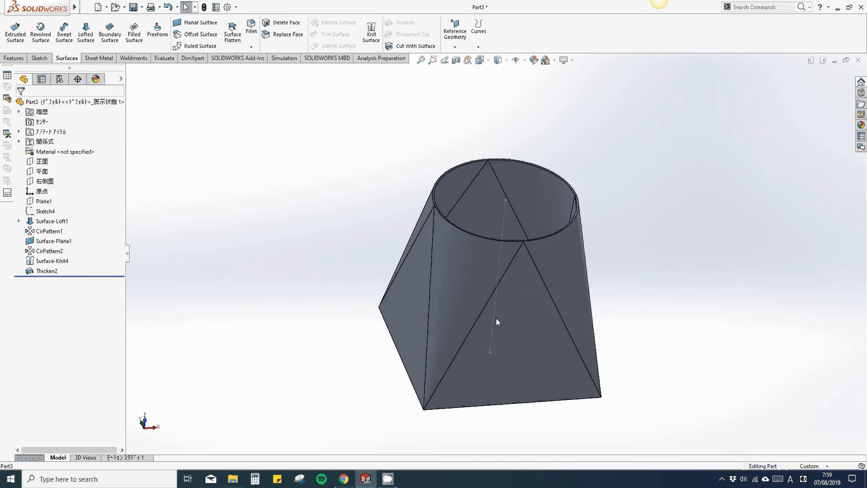
{"action": "middle_click_drag", "start_coordinate": [497, 319], "coordinate": [490, 132]}
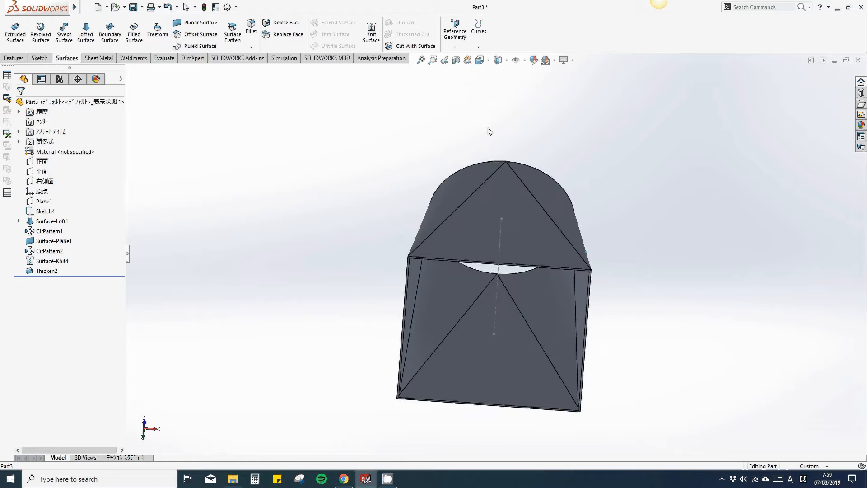
{"action": "middle_click_drag", "start_coordinate": [487, 194], "coordinate": [507, 175]}
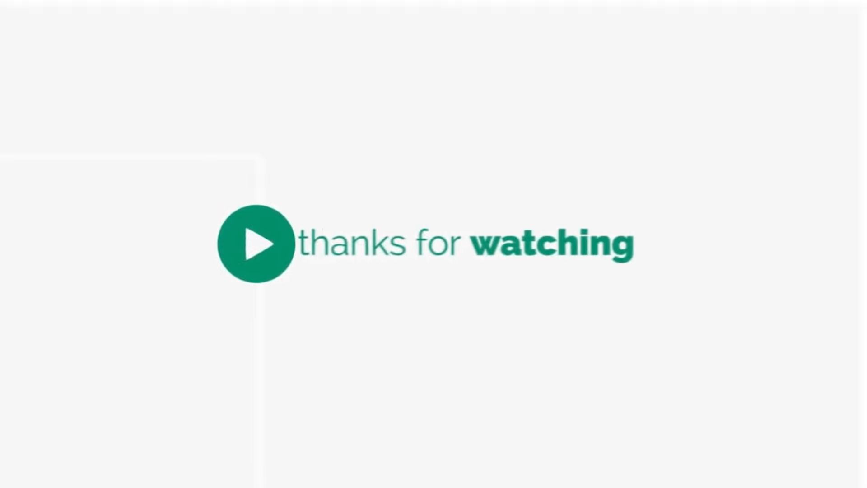